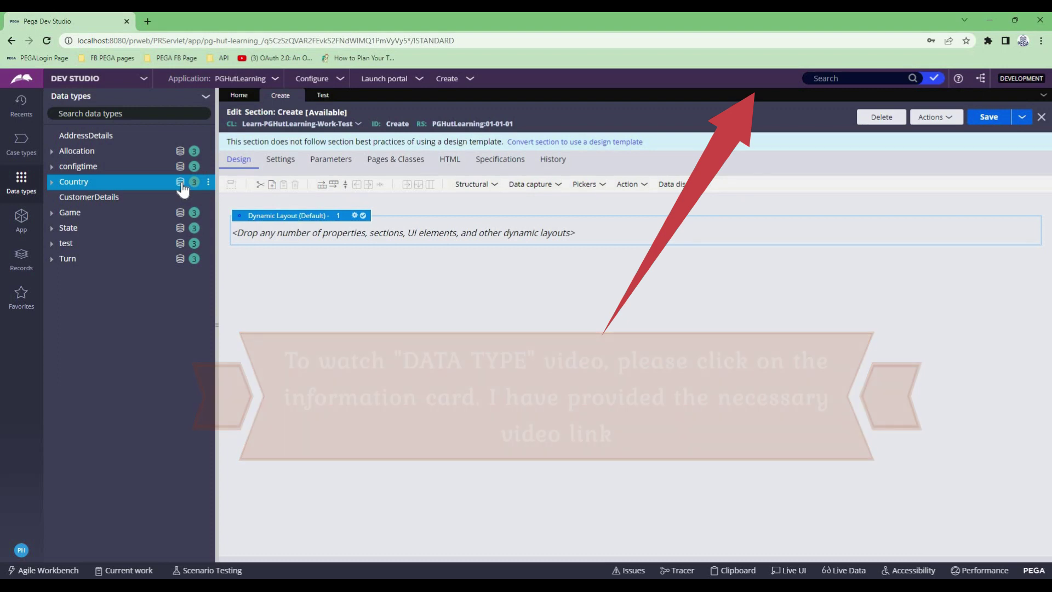
Open the D_CountryList data page from the Country data type's usage and run it
{"action": "left_click", "coordinate": [73, 185]}
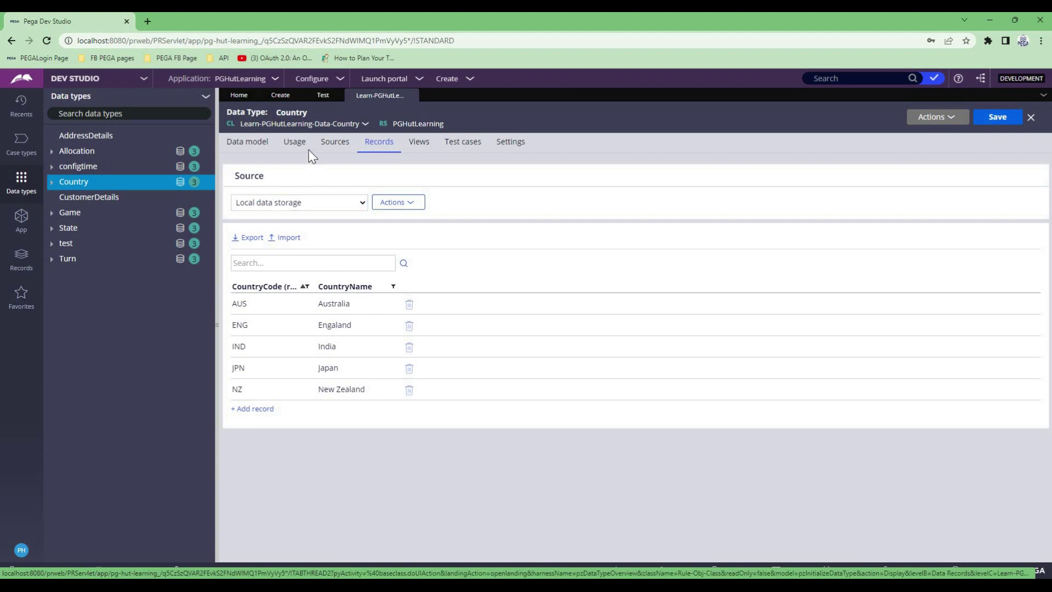
{"action": "left_click", "coordinate": [288, 151]}
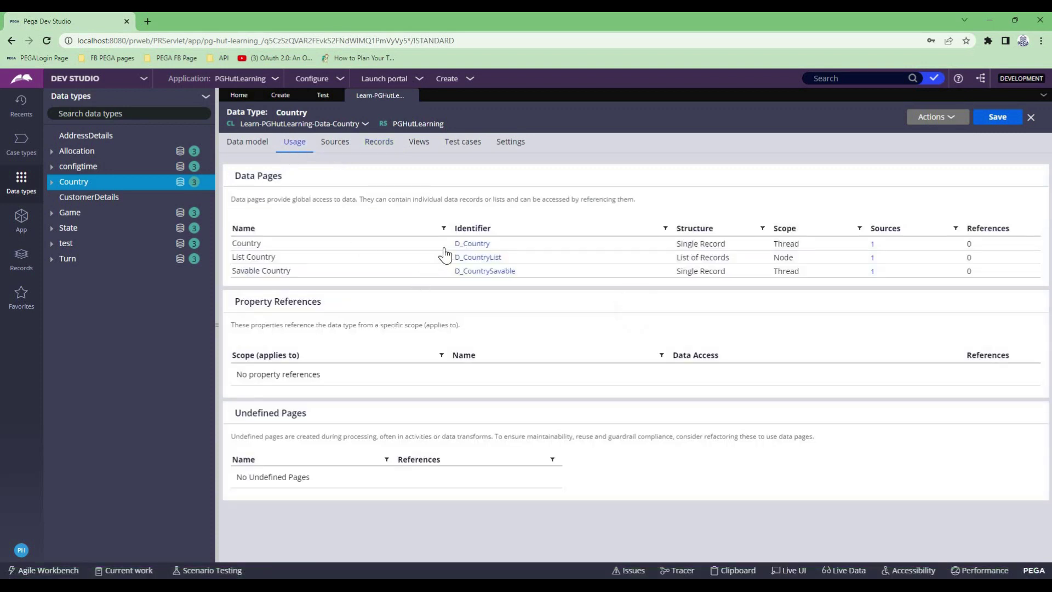
{"action": "left_click", "coordinate": [489, 260]}
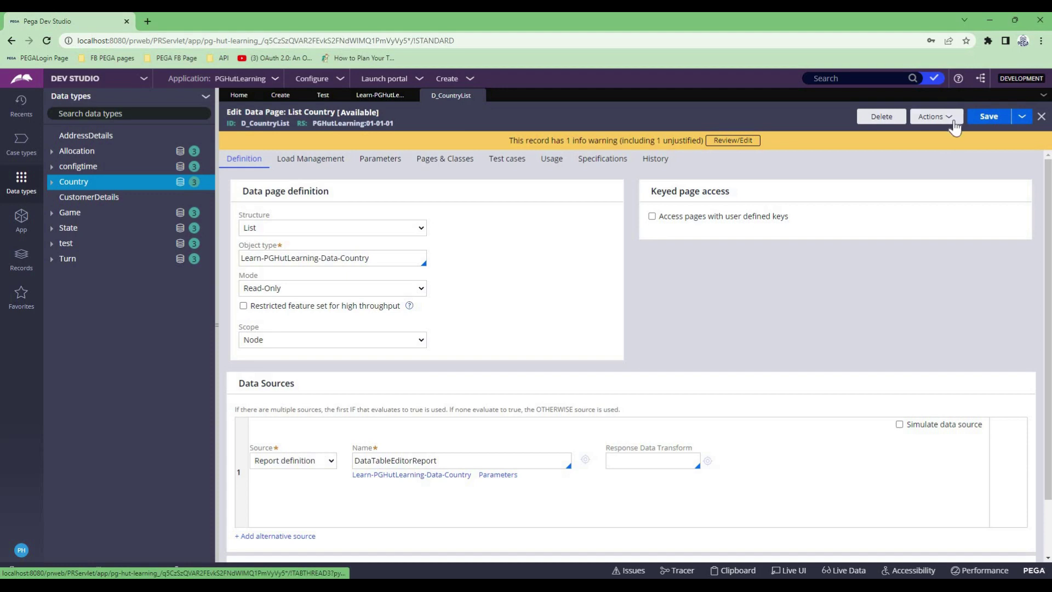
{"action": "left_click", "coordinate": [938, 117]}
{"action": "left_click", "coordinate": [901, 132]}
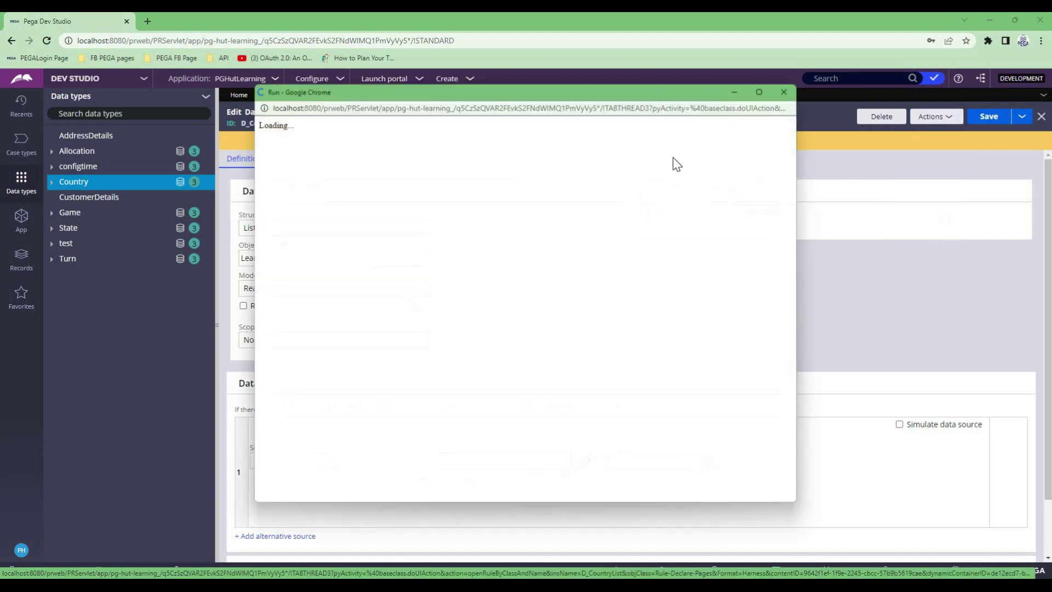
{"action": "left_click", "coordinate": [769, 127]}
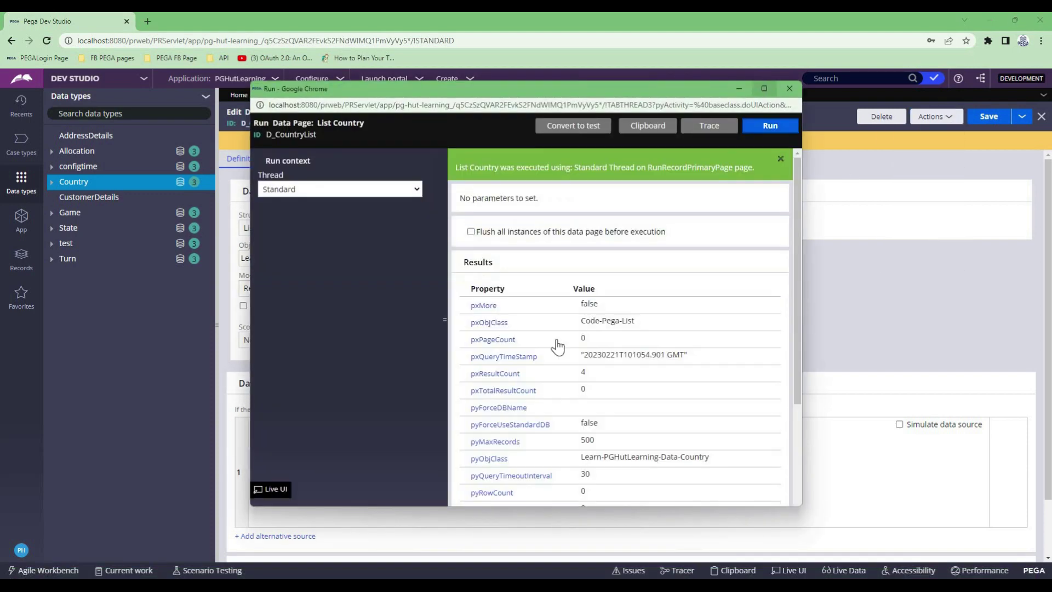
Examine the pxResults entries in the D_CountryList run output and compare them with the Country data type's records
{"action": "left_click", "coordinate": [765, 88]}
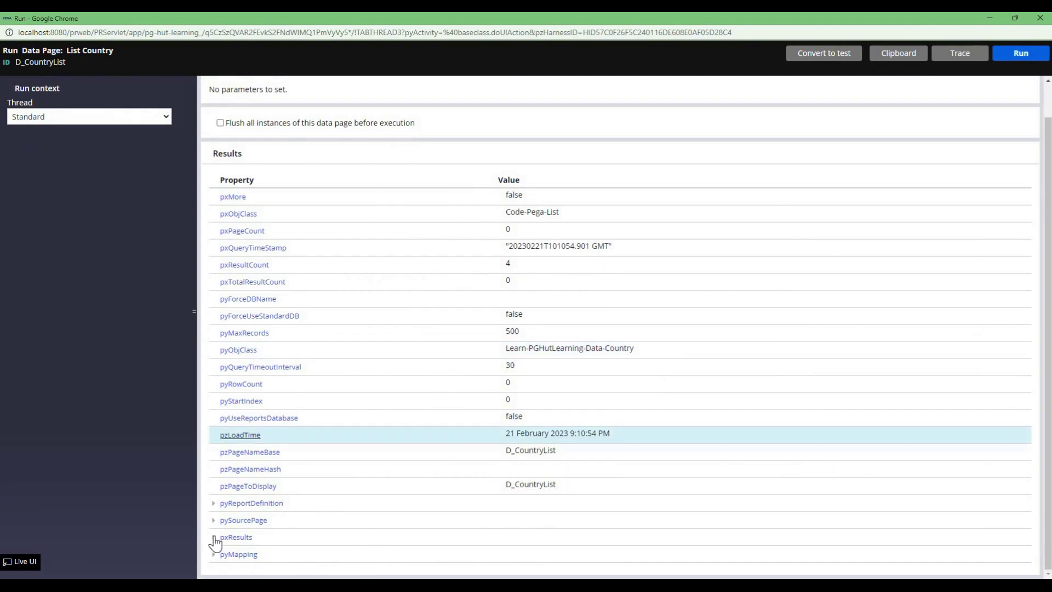
{"action": "left_click", "coordinate": [245, 537]}
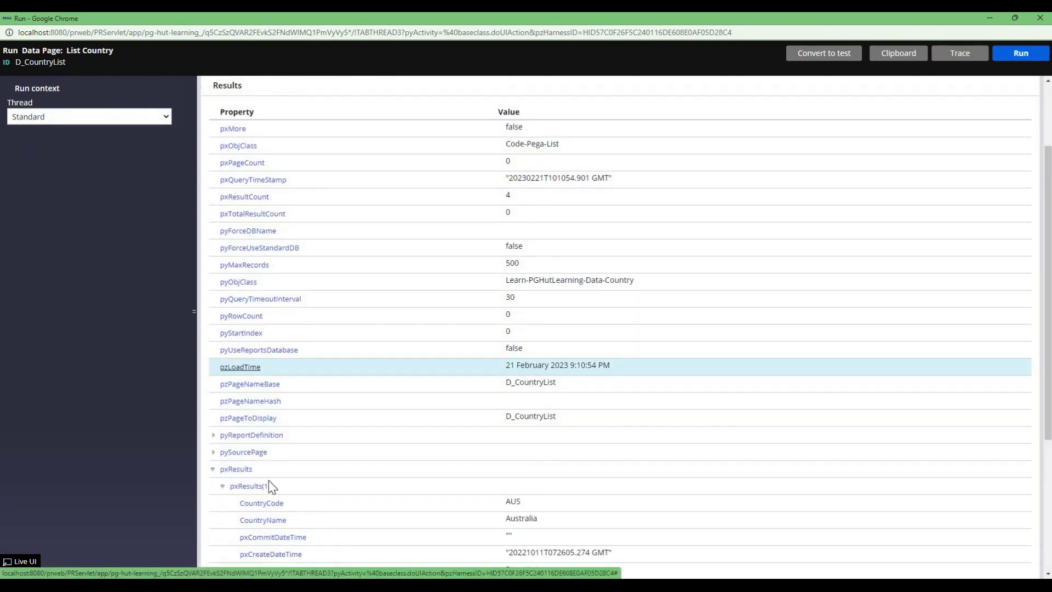
{"action": "left_click", "coordinate": [233, 488]}
{"action": "left_click", "coordinate": [223, 325]}
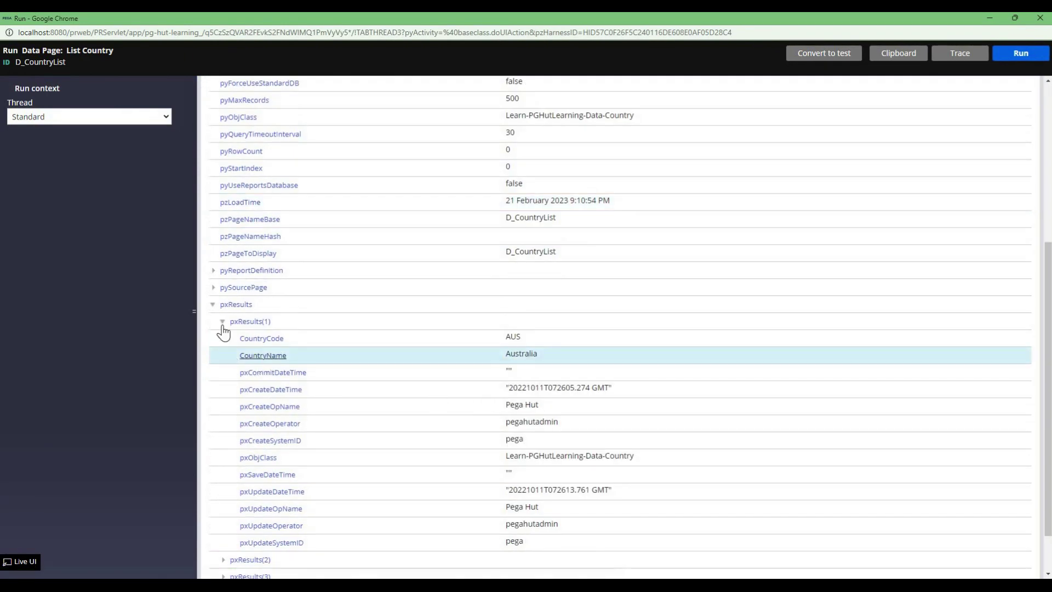
{"action": "left_click", "coordinate": [226, 505]}
{"action": "left_click", "coordinate": [1040, 18]}
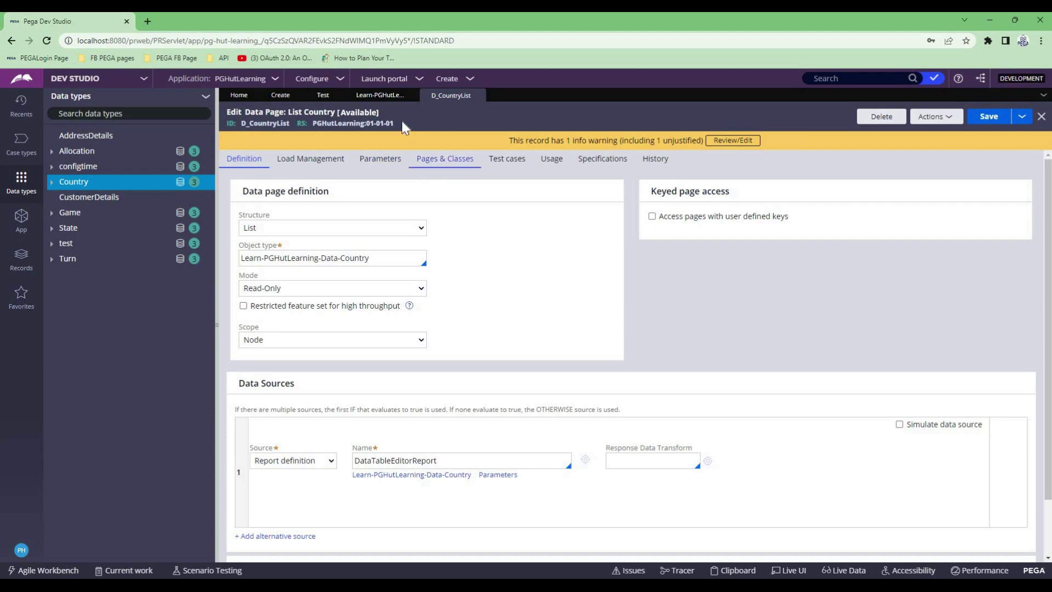
{"action": "left_click", "coordinate": [387, 99]}
{"action": "left_click", "coordinate": [377, 144]}
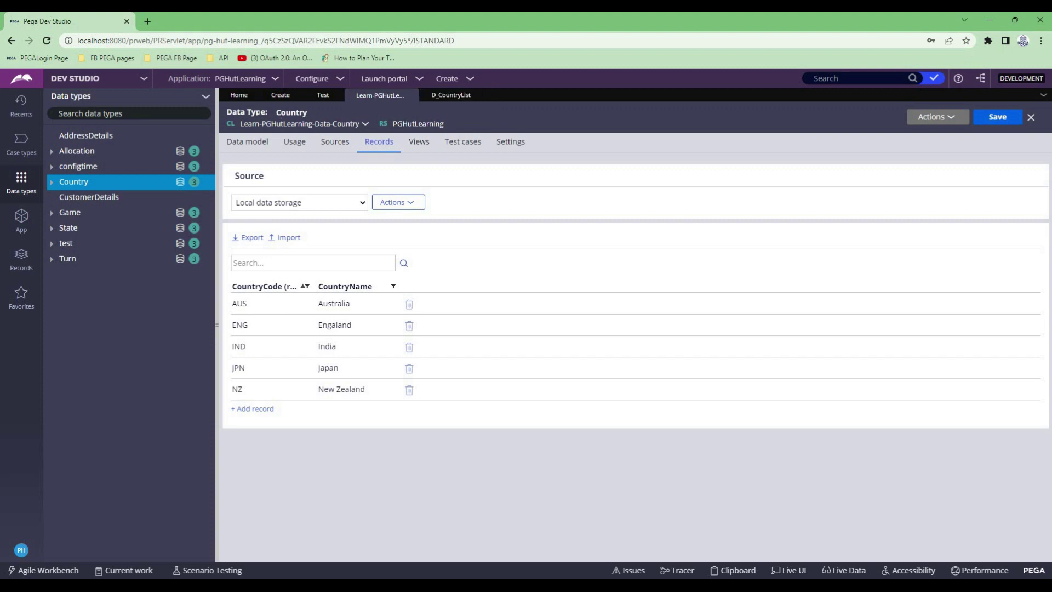
Add a multi-select list to the dynamic layout of the Create section
{"action": "left_click", "coordinate": [286, 101]}
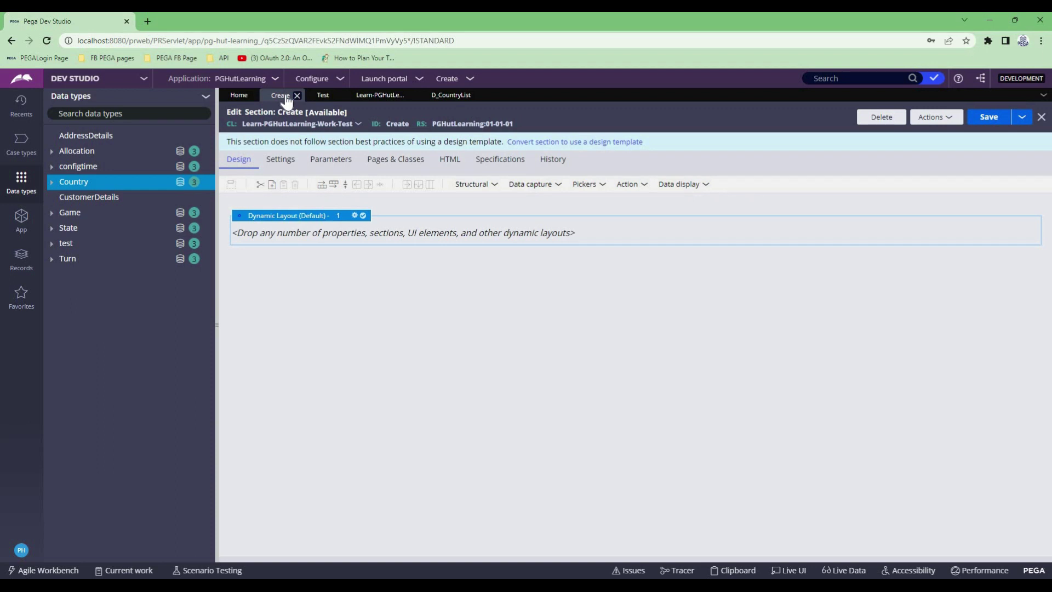
{"action": "left_click", "coordinate": [583, 186]}
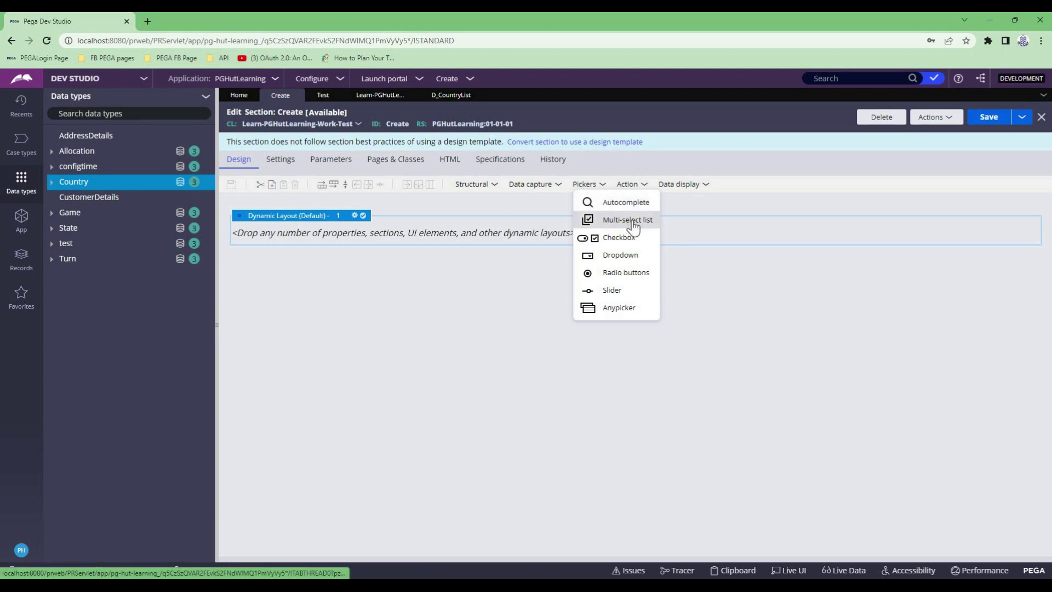
{"action": "left_click_drag", "start_coordinate": [633, 226], "coordinate": [543, 236]}
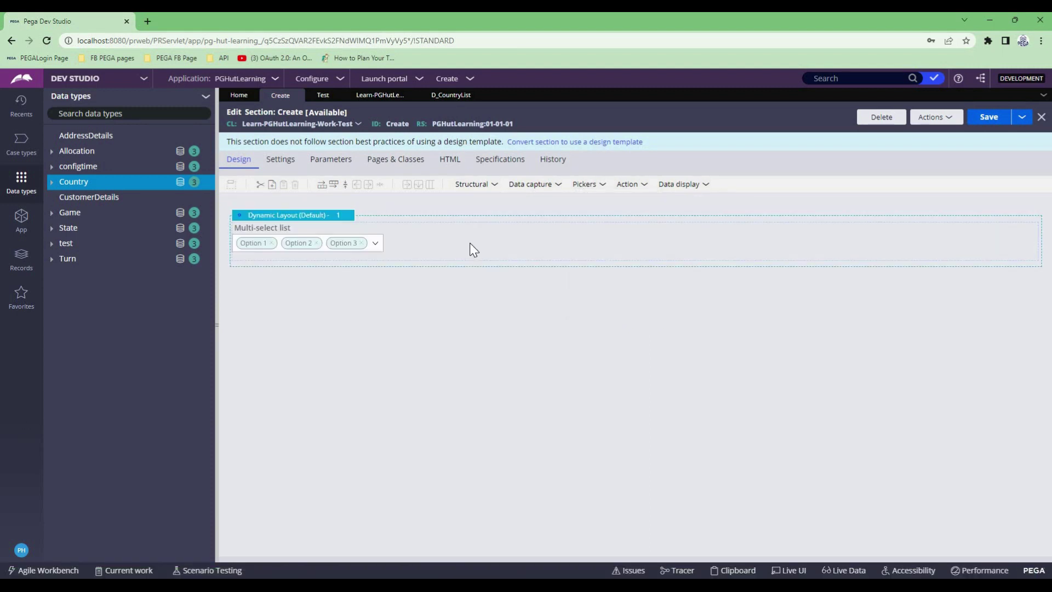
Inspect the fields of the CountryList property in the Test class's data model
{"action": "left_click", "coordinate": [22, 222]}
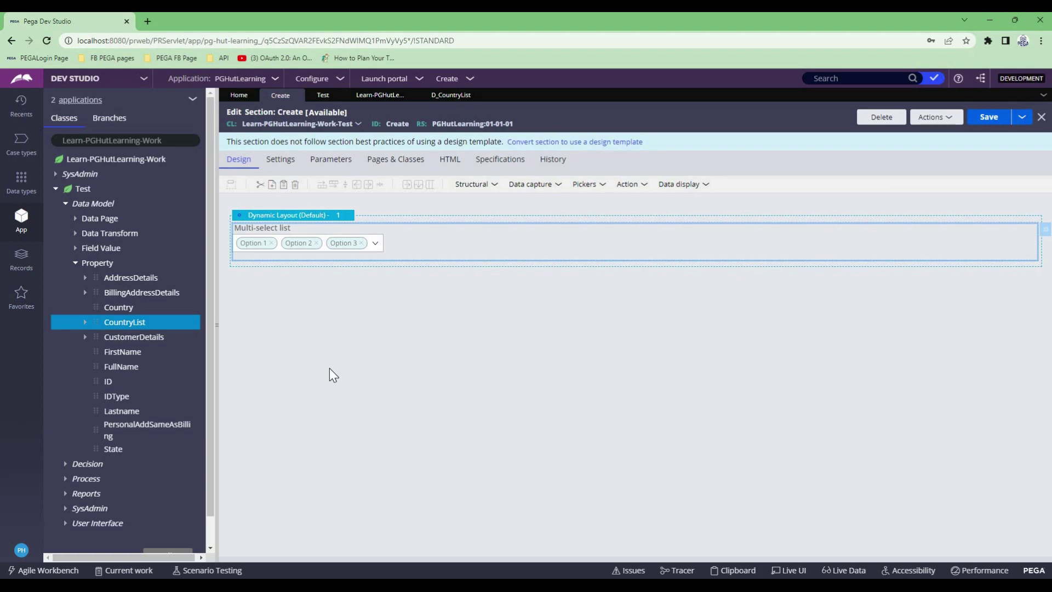
{"action": "double_click", "coordinate": [429, 251]}
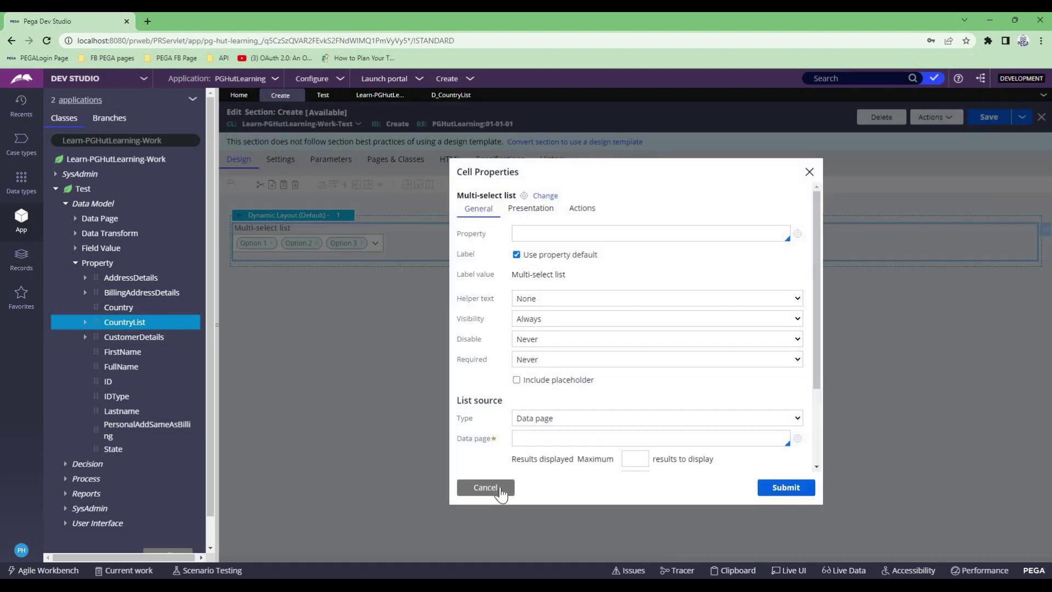
{"action": "left_click", "coordinate": [501, 493]}
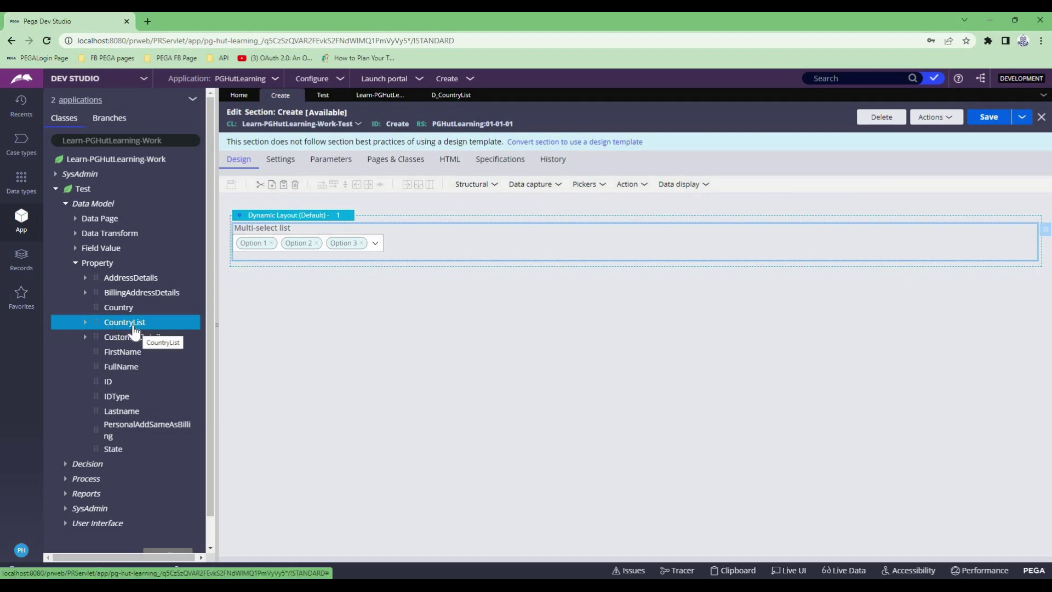
{"action": "left_click", "coordinate": [85, 323]}
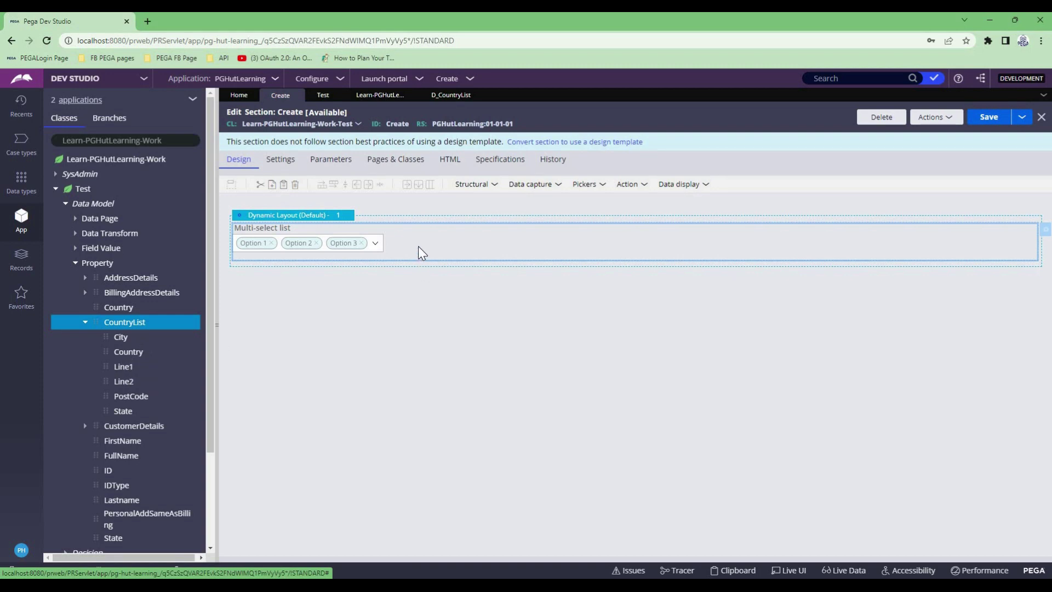
Open the multi-select list's cell properties and bind it to the .CountryList property
{"action": "double_click", "coordinate": [452, 252]}
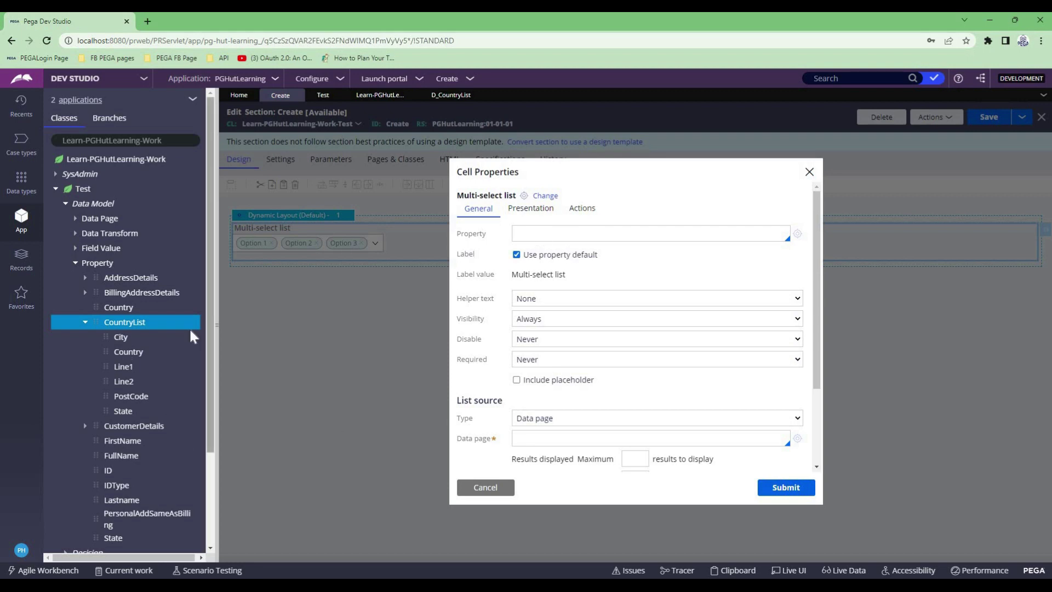
{"action": "left_click", "coordinate": [579, 237]}
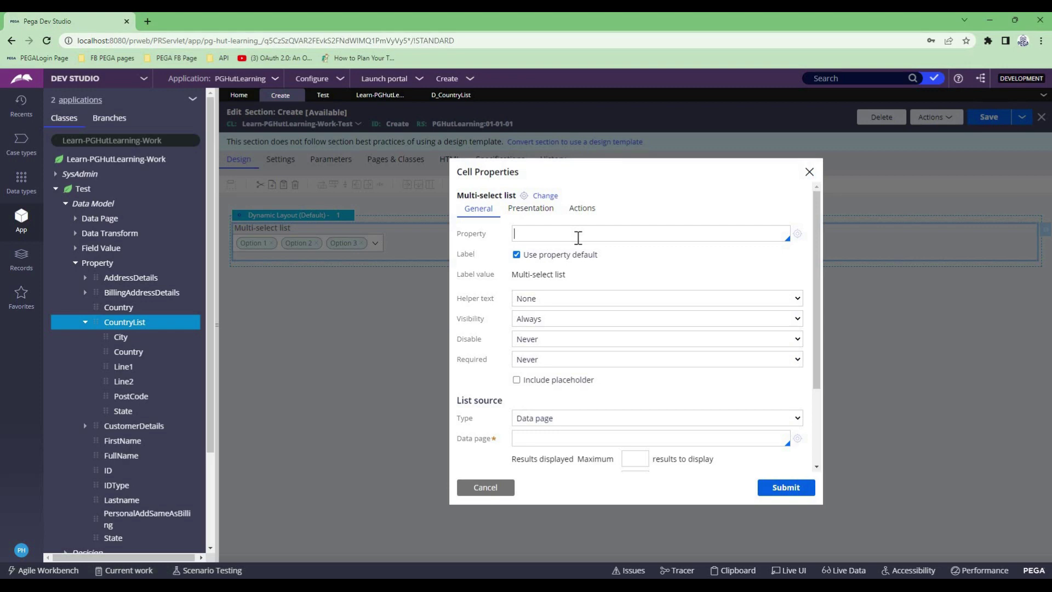
{"action": "type", "text": ".c"}
{"action": "key", "text": "Down"}
{"action": "key", "text": "Down"}
{"action": "key", "text": "Down"}
{"action": "key", "text": "Return"}
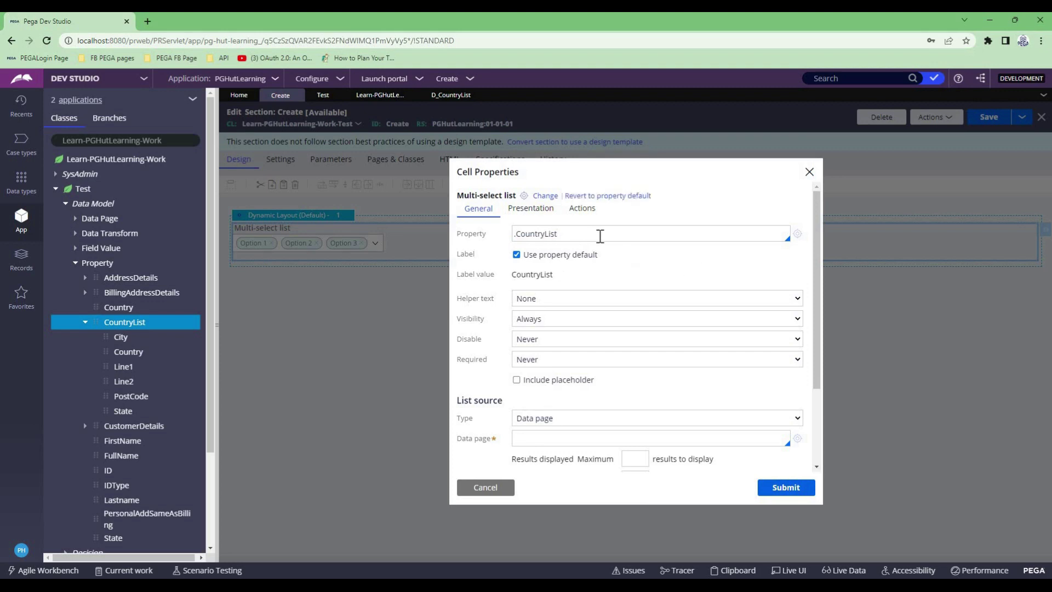
Try to bind the multi-select list to the .AddressDetails property instead
{"action": "left_click", "coordinate": [595, 234]}
{"action": "key", "text": "BackSpace"}
{"action": "key", "text": "BackSpace"}
{"action": "key", "text": "BackSpace"}
{"action": "key", "text": "BackSpace"}
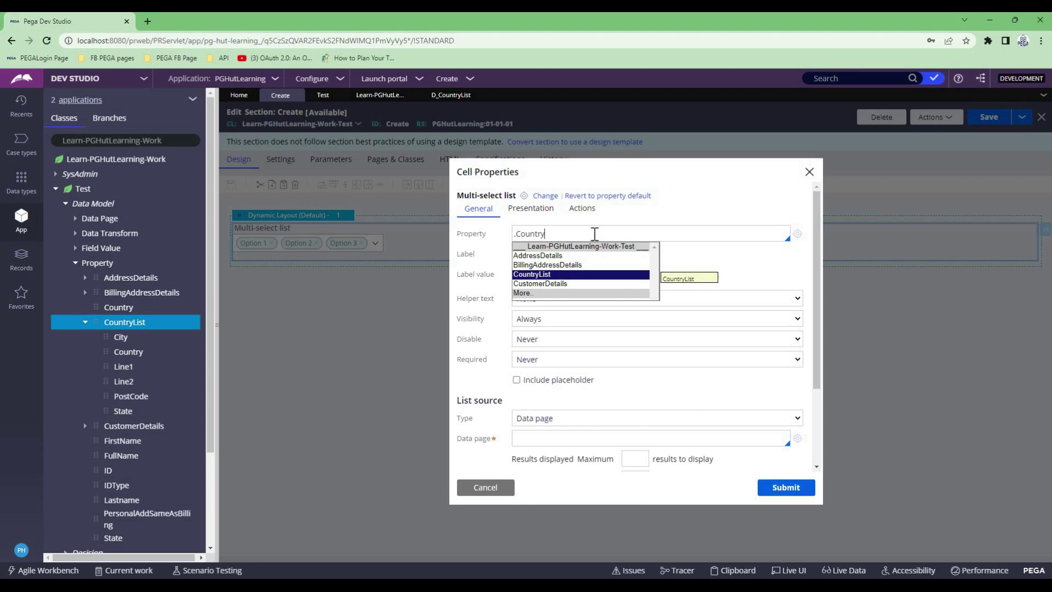
{"action": "key", "text": "Up"}
{"action": "key", "text": "Up"}
{"action": "key", "text": "Return"}
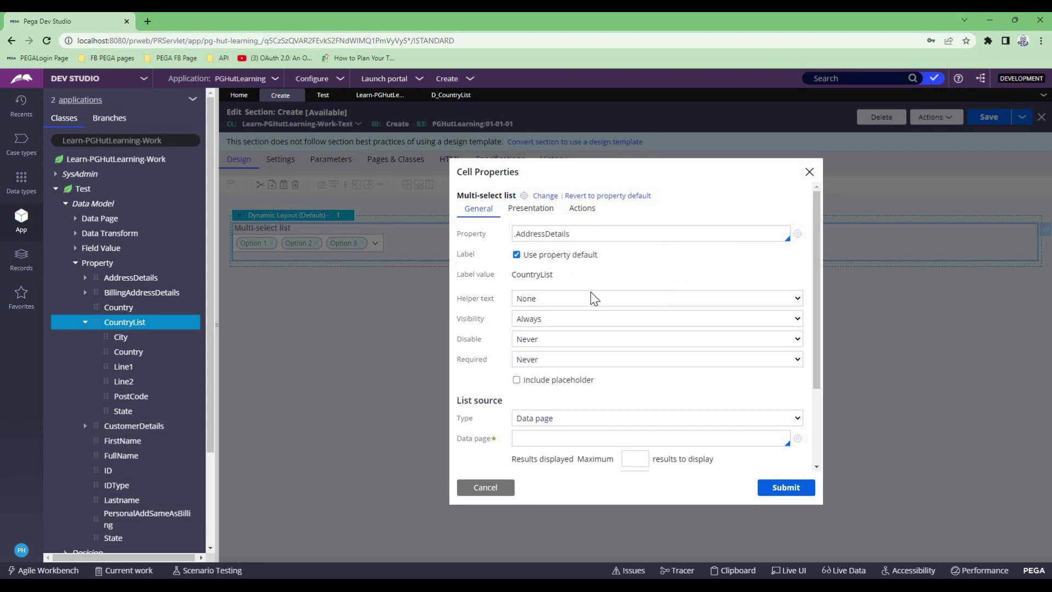
{"action": "left_click", "coordinate": [715, 275]}
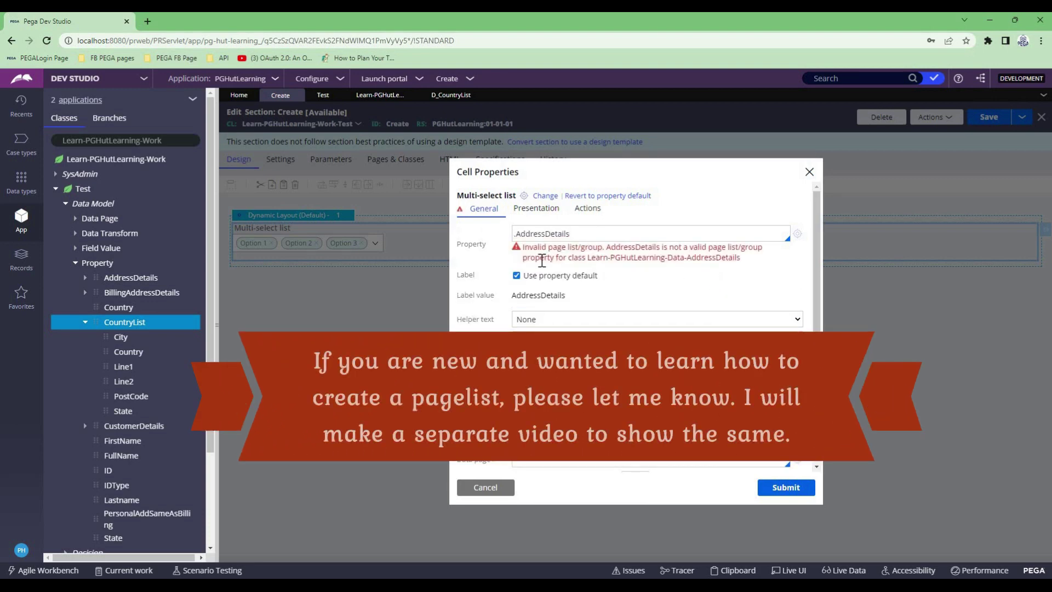
Replace the .AddressDetails reference of the multi-select list with .CountryList
{"action": "left_click_drag", "start_coordinate": [525, 247], "coordinate": [578, 248]}
{"action": "left_click", "coordinate": [578, 244]}
{"action": "double_click", "coordinate": [577, 234]}
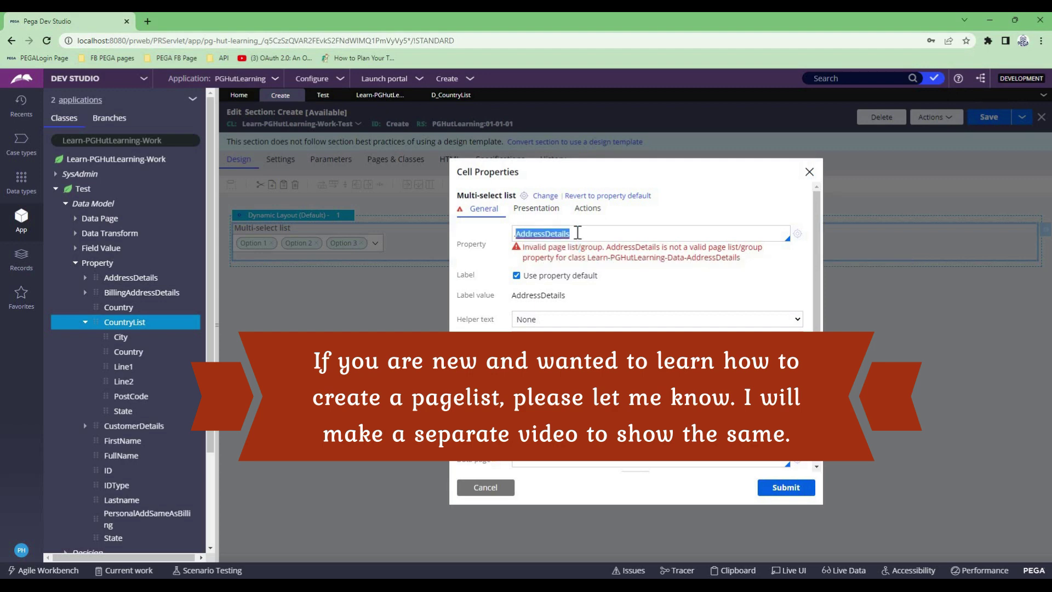
{"action": "key", "text": "BackSpace"}
{"action": "type", "text": "coun"}
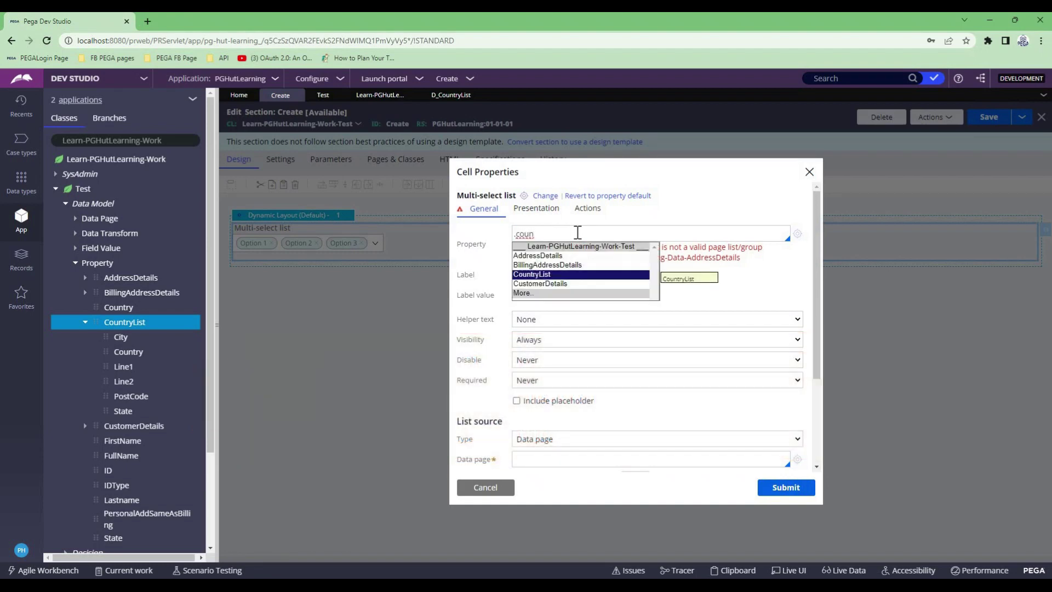
{"action": "key", "text": "Return"}
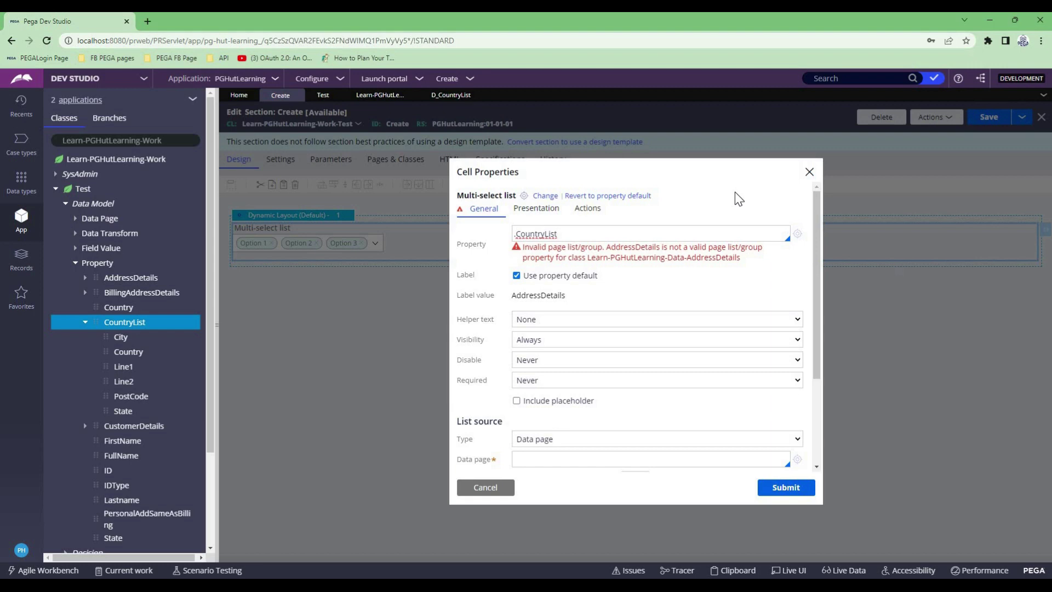
Review the multi-select list's list source settings and its available source types
{"action": "scroll", "coordinate": [754, 283], "scroll_direction": "down", "scroll_amount": 1}
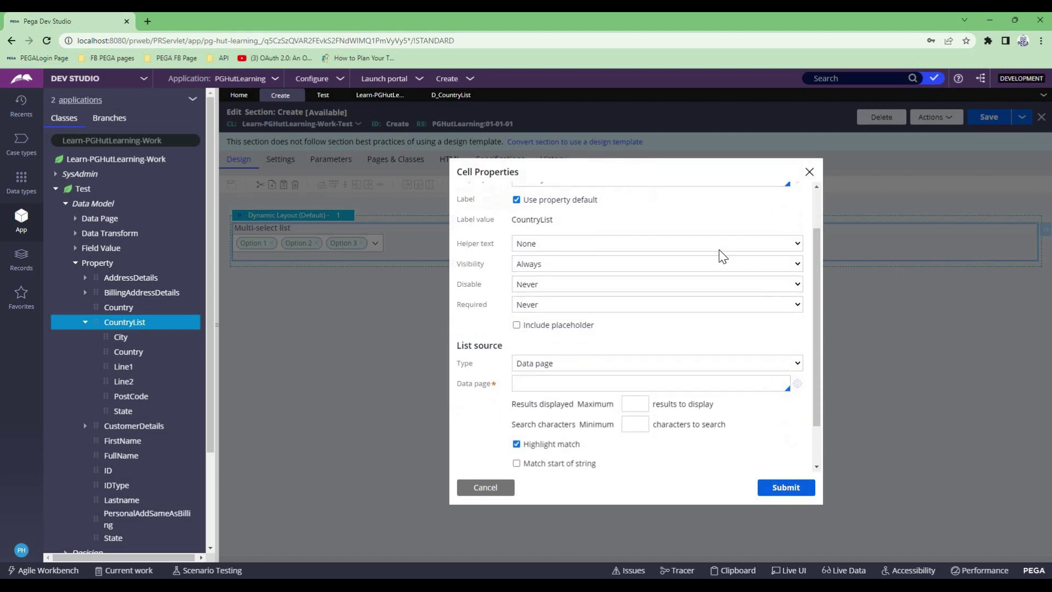
{"action": "scroll", "coordinate": [566, 244], "scroll_direction": "down", "scroll_amount": 1}
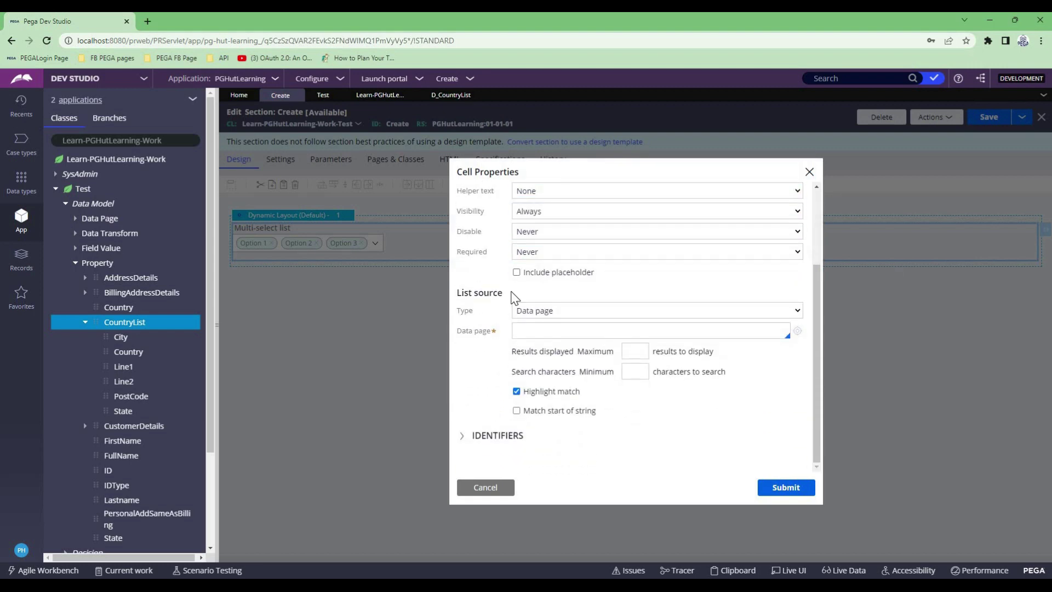
{"action": "left_click", "coordinate": [467, 315]}
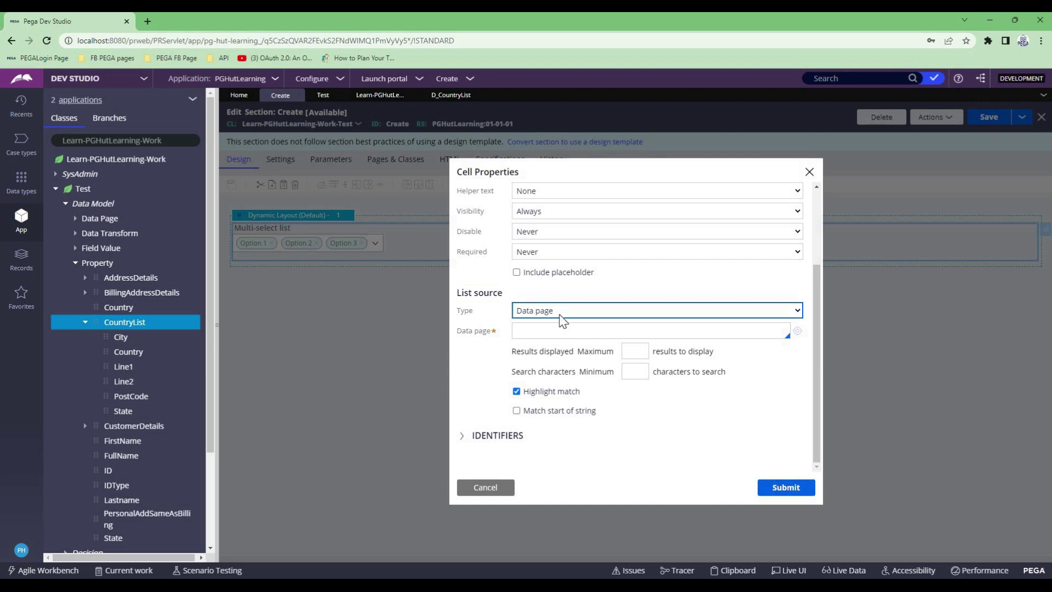
{"action": "left_click", "coordinate": [562, 315]}
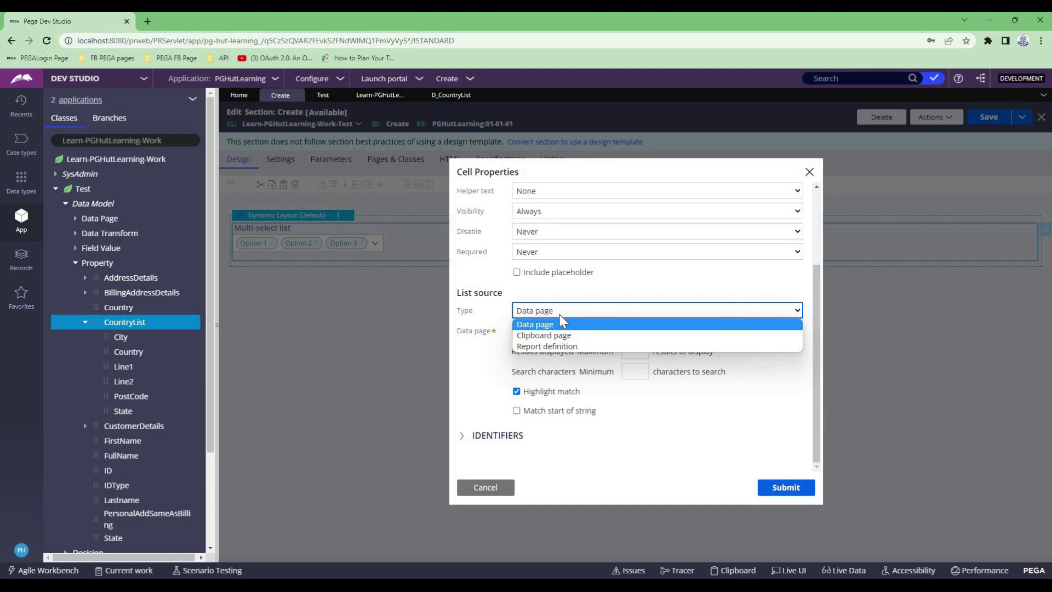
{"action": "left_click", "coordinate": [674, 298]}
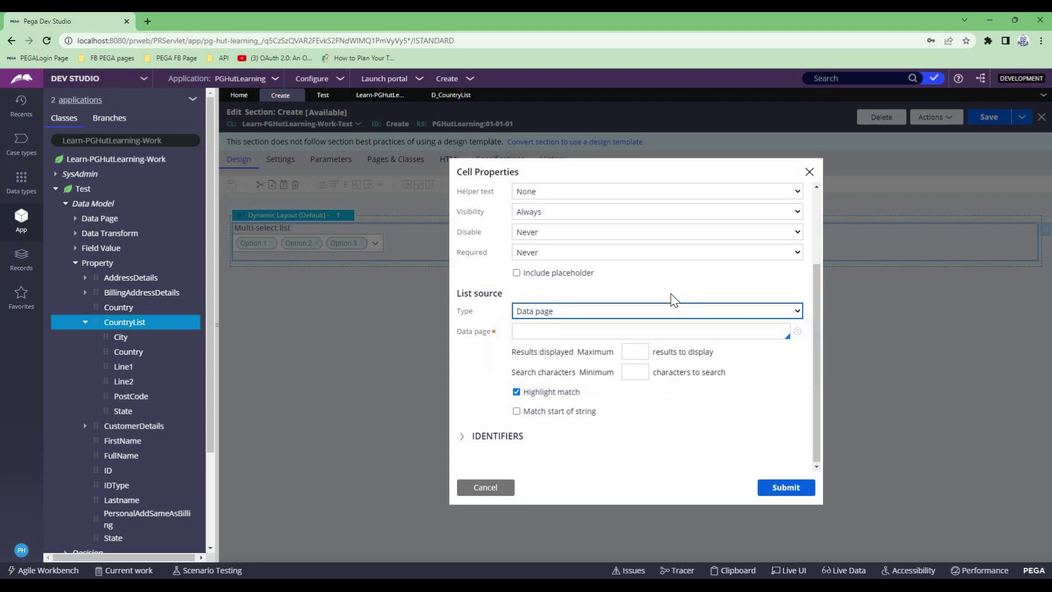
Open the CountryList property rule, check its page definition, and return to the multi-select list's cell properties
{"action": "scroll", "coordinate": [787, 236], "scroll_direction": "up", "scroll_amount": 3}
{"action": "left_click", "coordinate": [797, 236]}
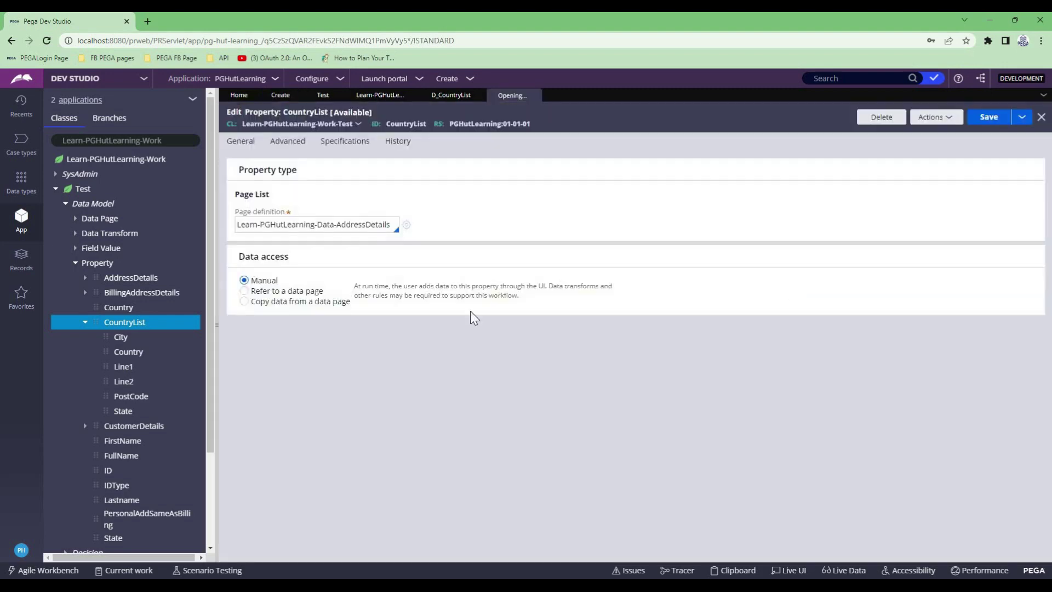
{"action": "left_click_drag", "start_coordinate": [238, 224], "coordinate": [392, 225]}
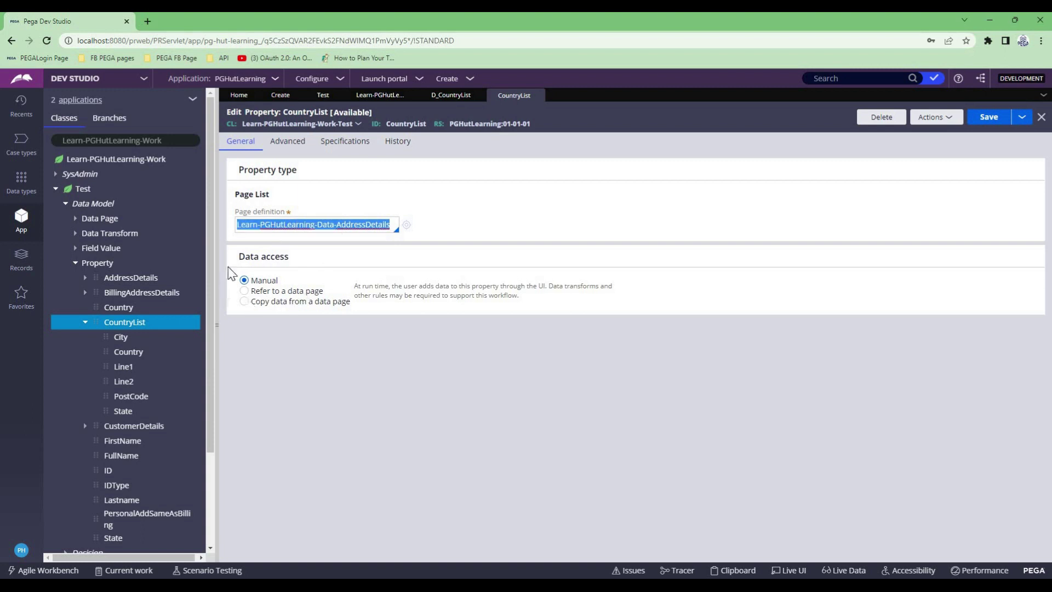
{"action": "left_click", "coordinate": [539, 96]}
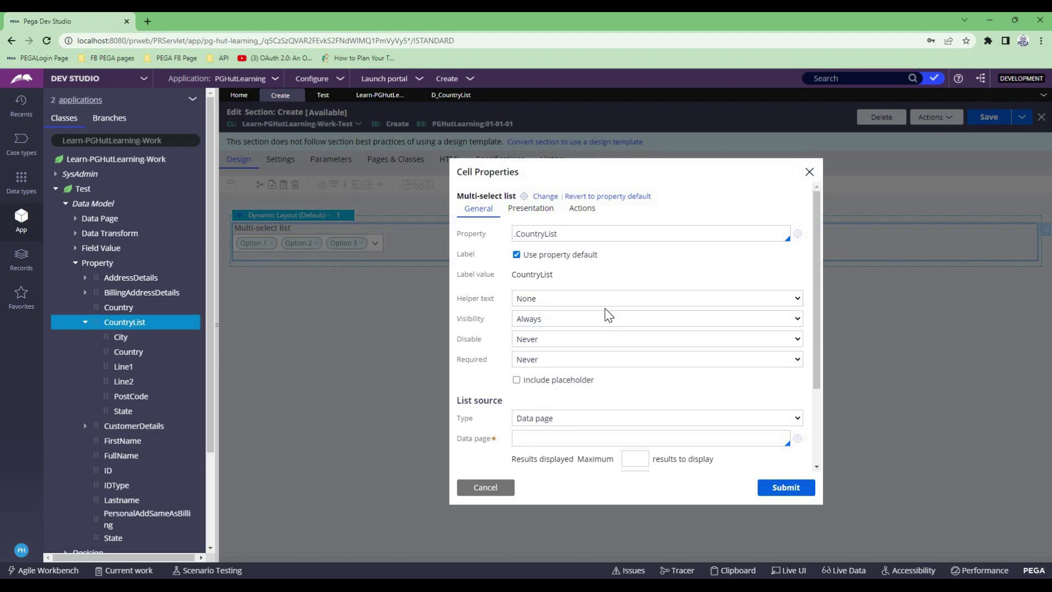
Try the Clipboard page and Report definition types as the multi-select list's source, and return the type to Data page
{"action": "scroll", "coordinate": [583, 372], "scroll_direction": "down", "scroll_amount": 1}
{"action": "left_click", "coordinate": [582, 370]}
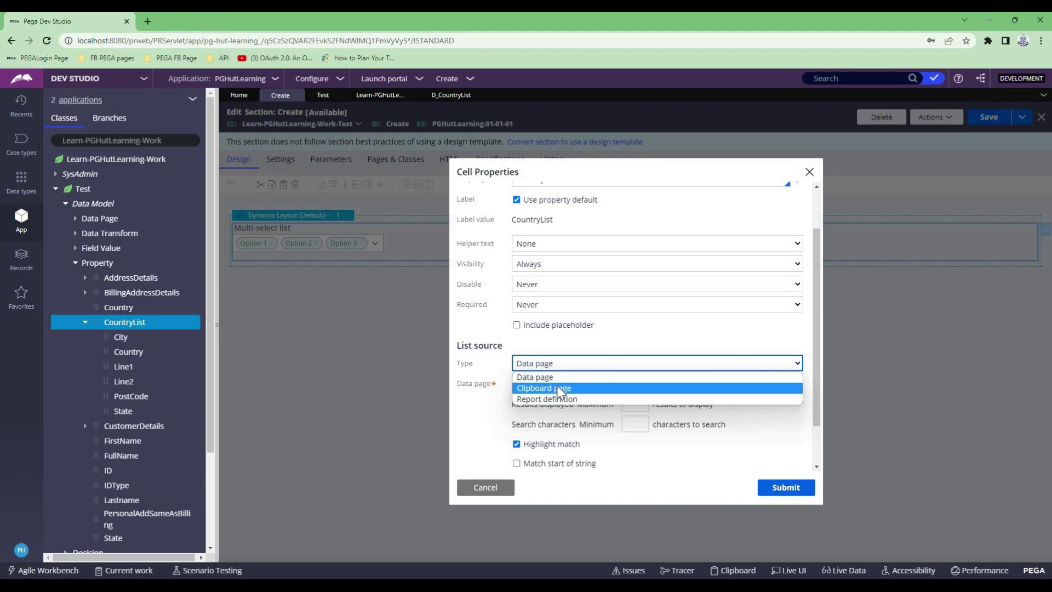
{"action": "left_click", "coordinate": [558, 388]}
{"action": "left_click", "coordinate": [558, 386]}
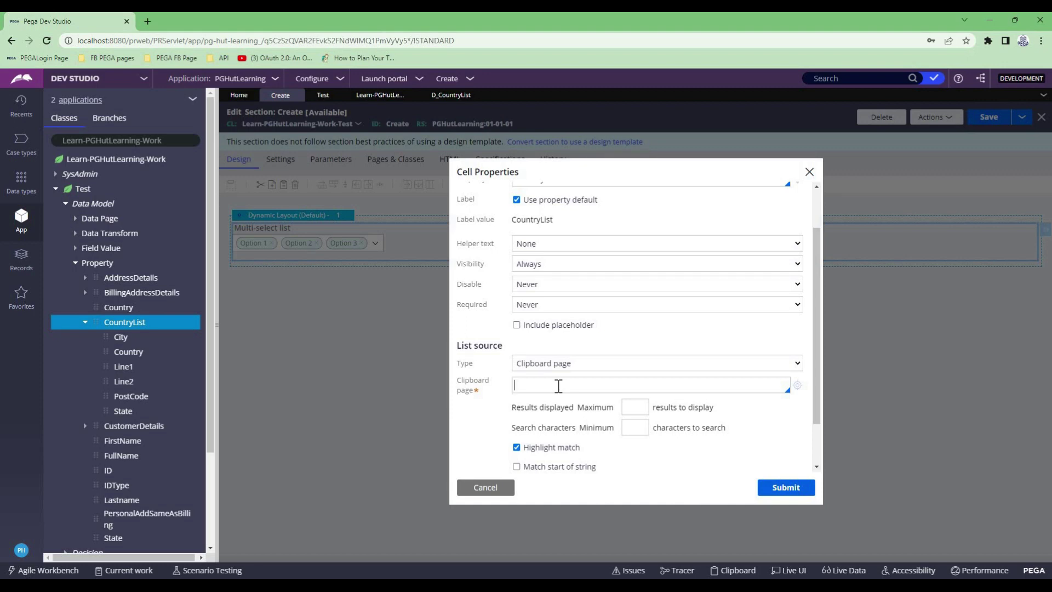
{"action": "left_click", "coordinate": [554, 364]}
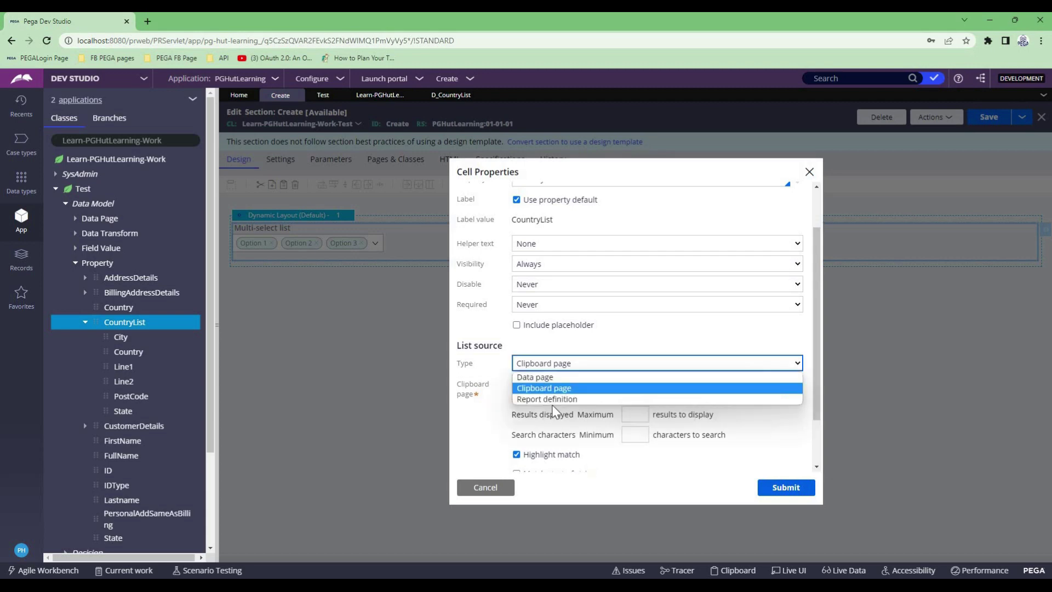
{"action": "left_click", "coordinate": [548, 399]}
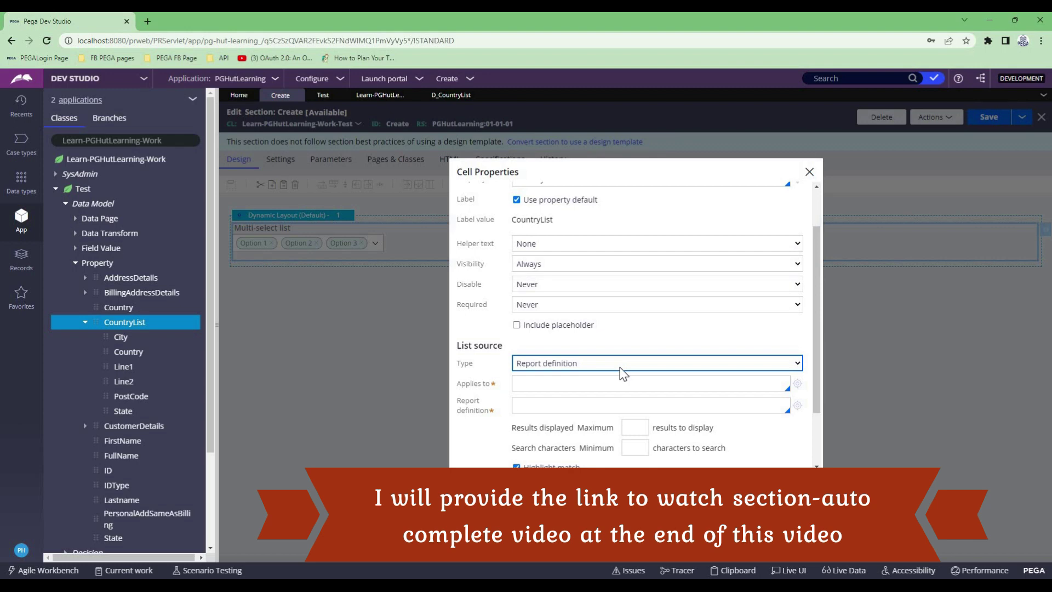
{"action": "left_click", "coordinate": [621, 368]}
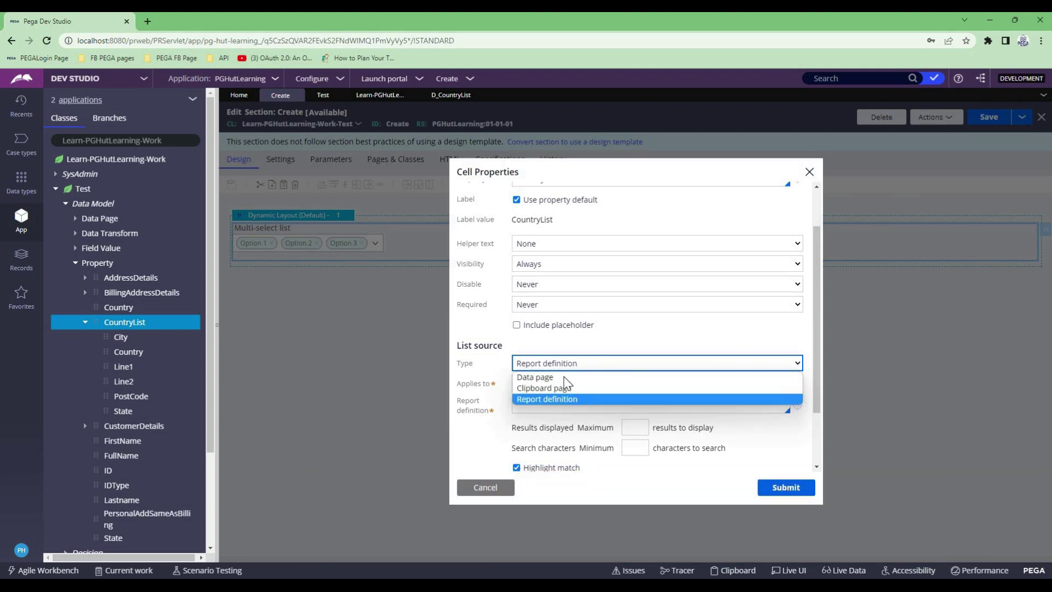
{"action": "left_click", "coordinate": [568, 380]}
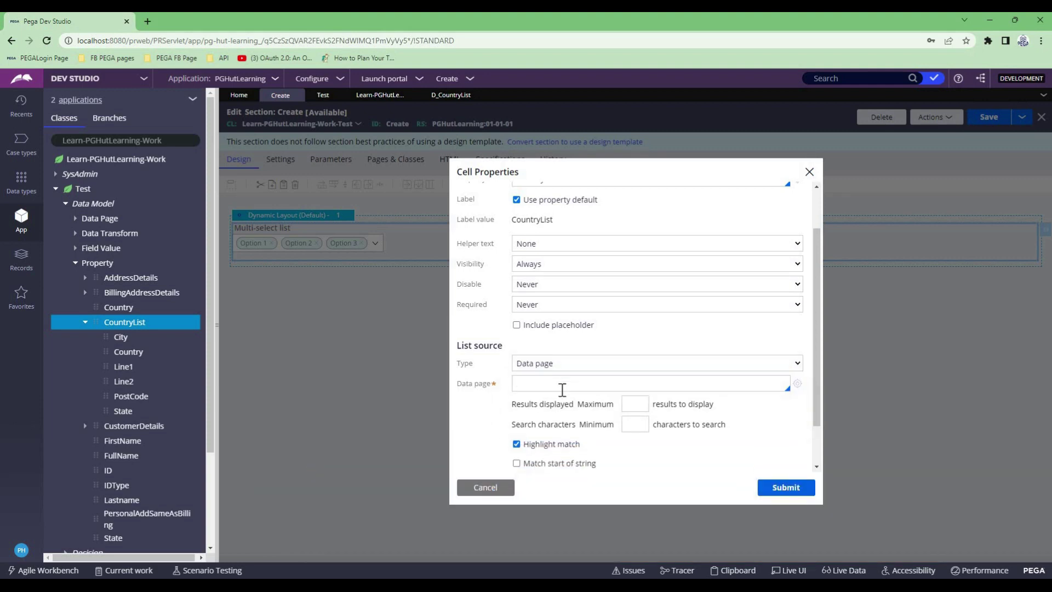
Copy the data page ID D_CountryList from its rule and set it as the multi-select list's data page
{"action": "left_click", "coordinate": [445, 95]}
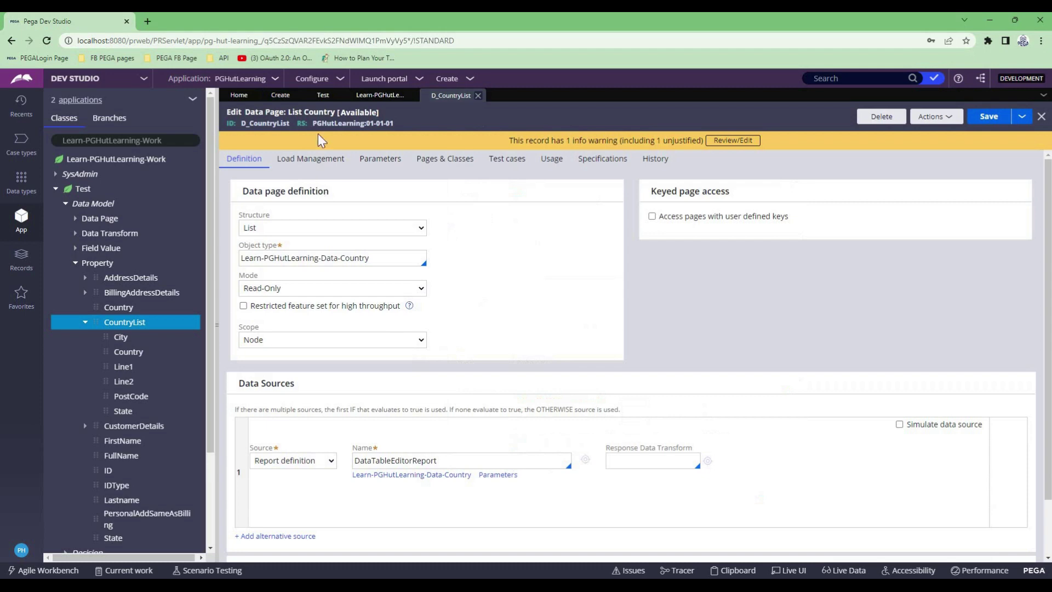
{"action": "double_click", "coordinate": [266, 123]}
{"action": "key", "text": "ctrl+c"}
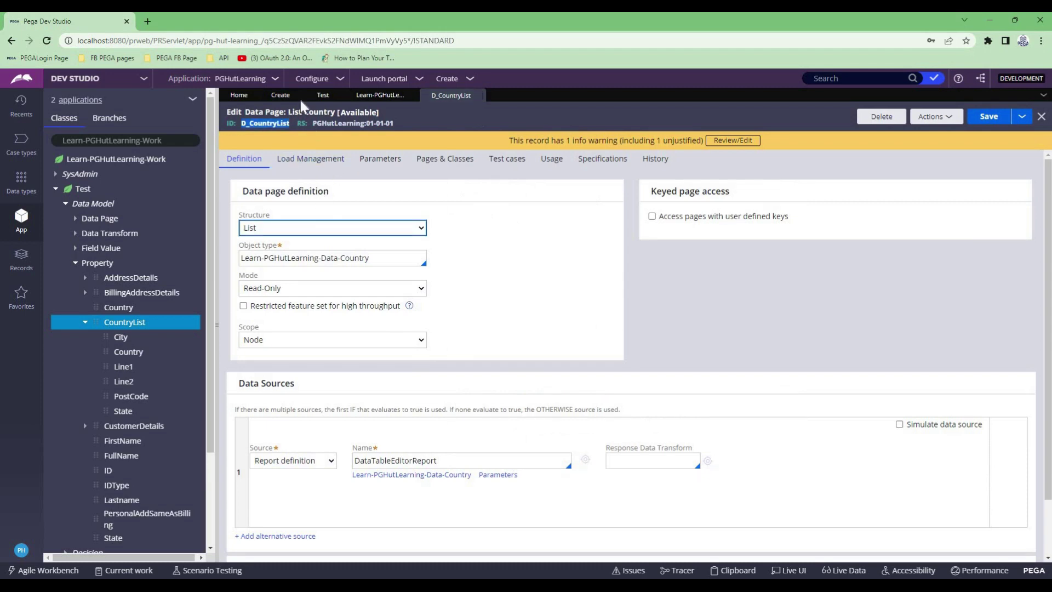
{"action": "left_click", "coordinate": [280, 95]}
{"action": "left_click", "coordinate": [579, 379]}
{"action": "key", "text": "ctrl+v"}
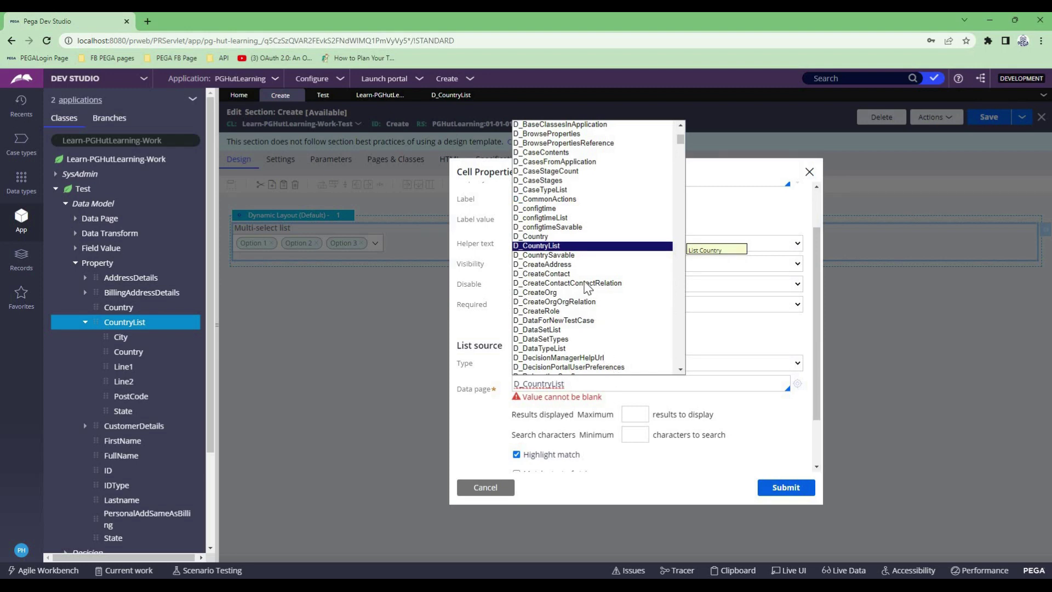
{"action": "left_click", "coordinate": [540, 248]}
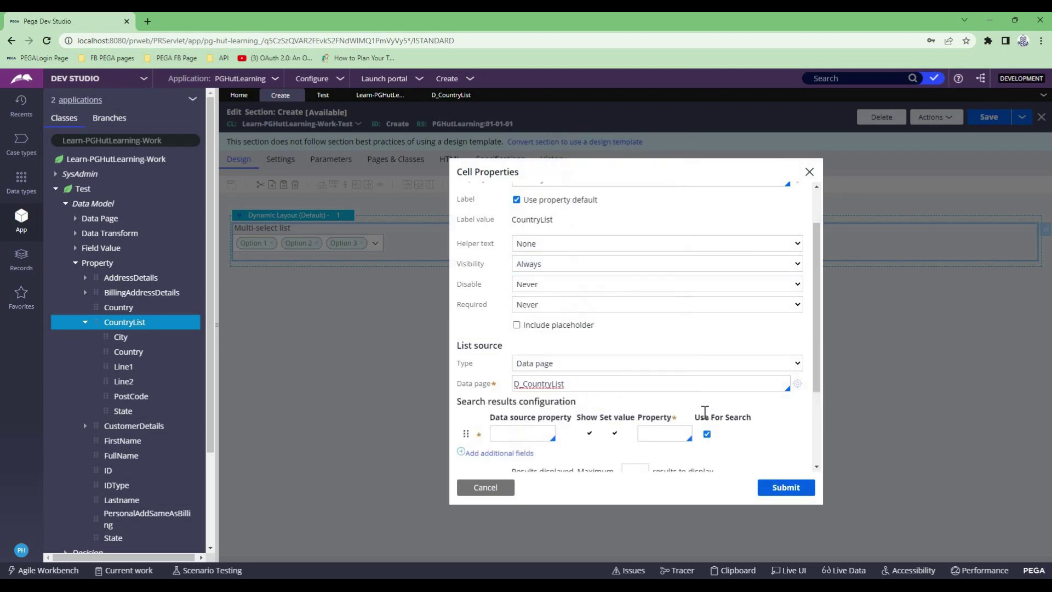
Set the data source property in the first search results row to .CountryName
{"action": "scroll", "coordinate": [547, 326], "scroll_direction": "down", "scroll_amount": 1}
{"action": "double_click", "coordinate": [548, 326]}
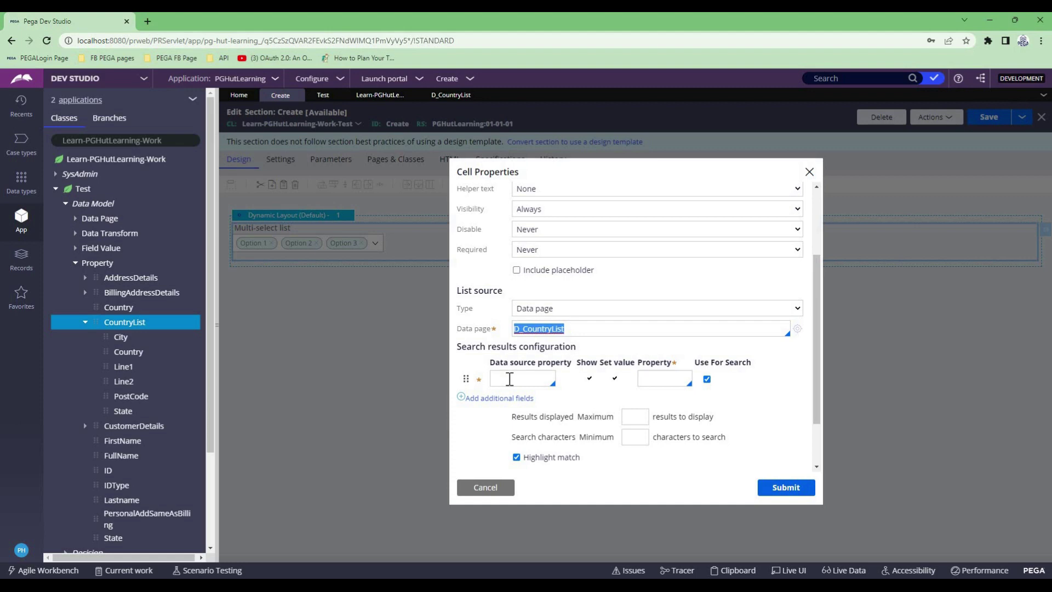
{"action": "left_click", "coordinate": [533, 380]}
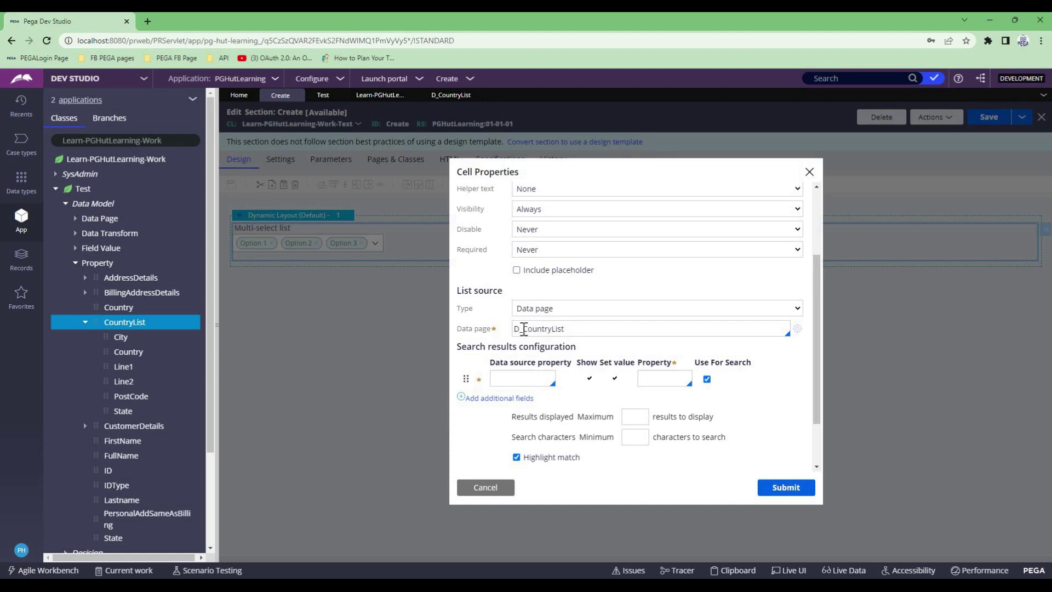
{"action": "double_click", "coordinate": [521, 328]}
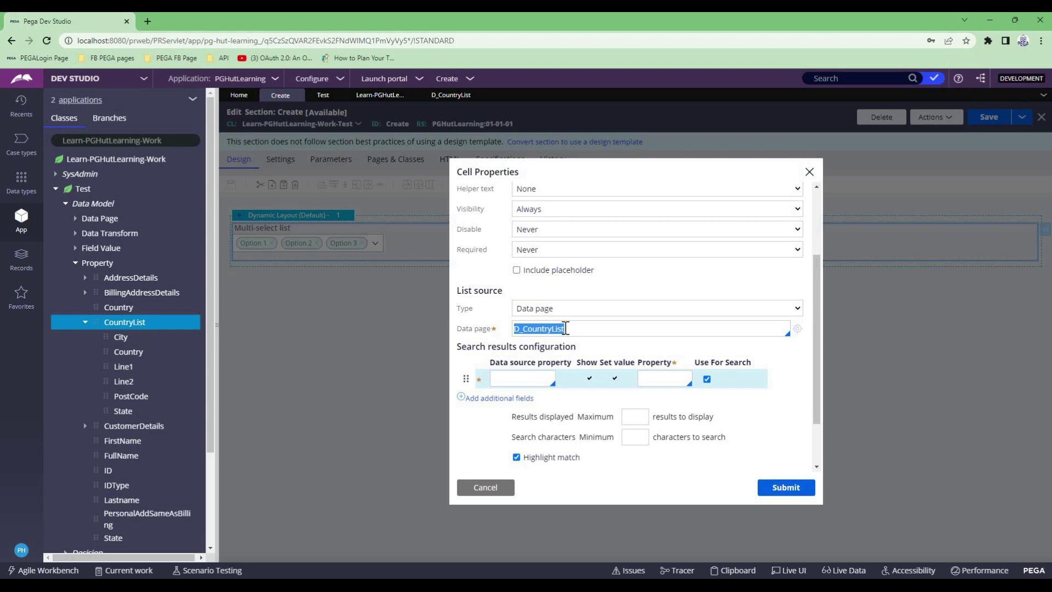
{"action": "left_click", "coordinate": [502, 331]}
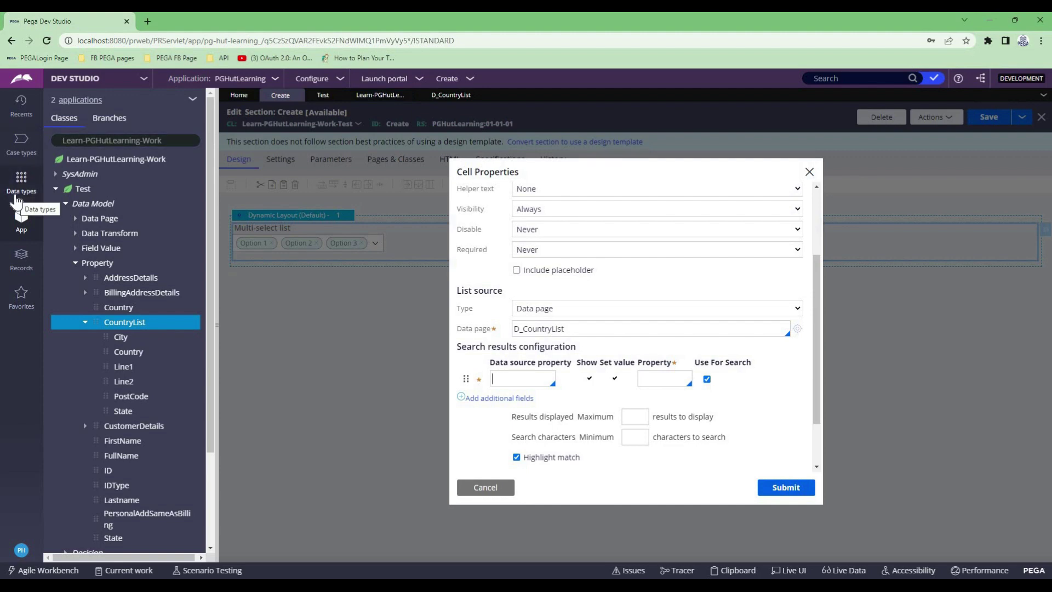
{"action": "left_click", "coordinate": [499, 379]}
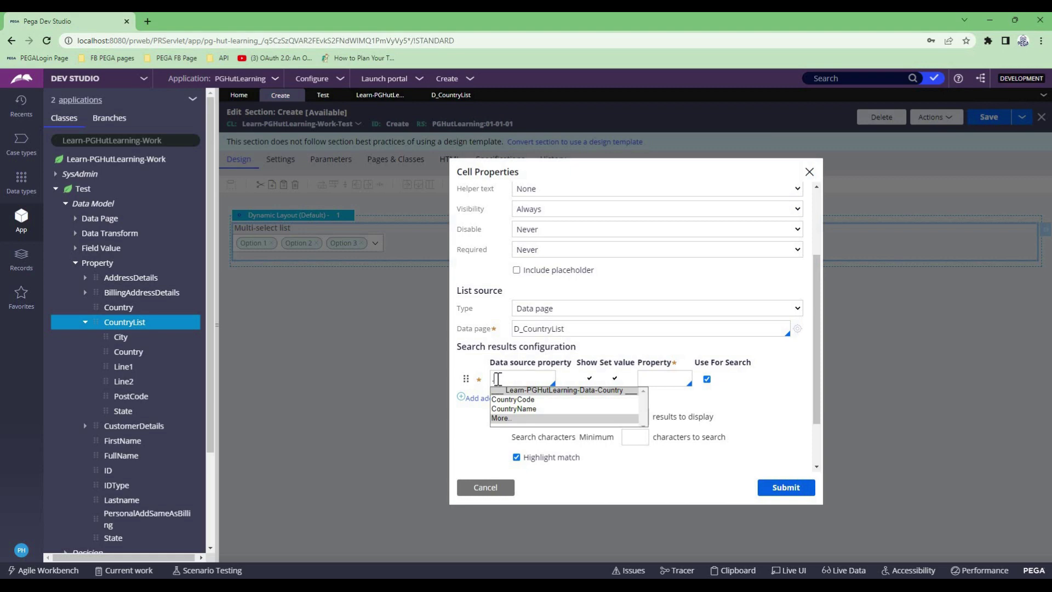
{"action": "key", "text": "Down"}
{"action": "key", "text": "Down"}
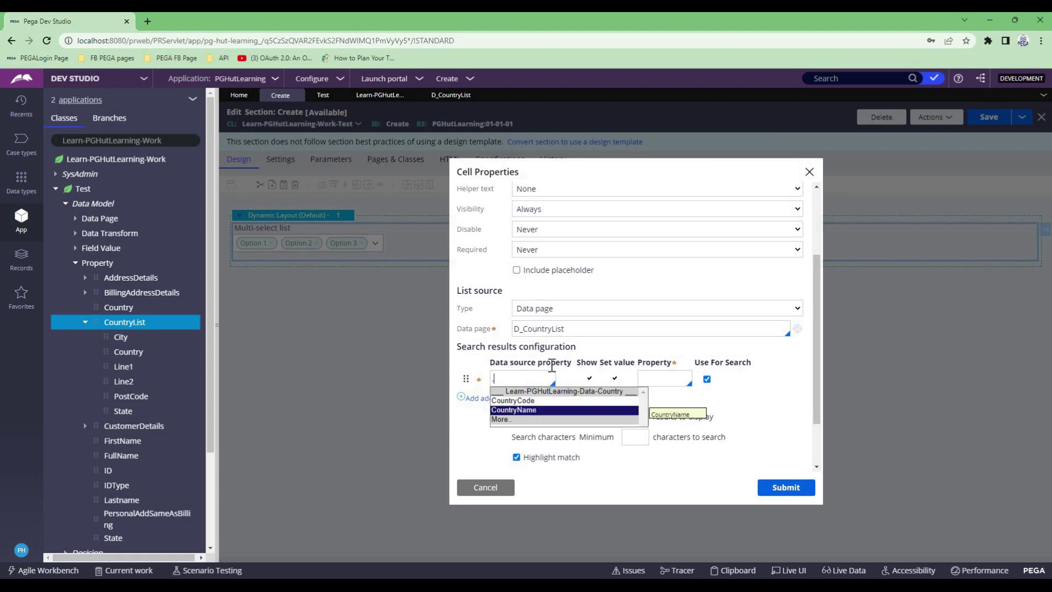
{"action": "left_click", "coordinate": [540, 413]}
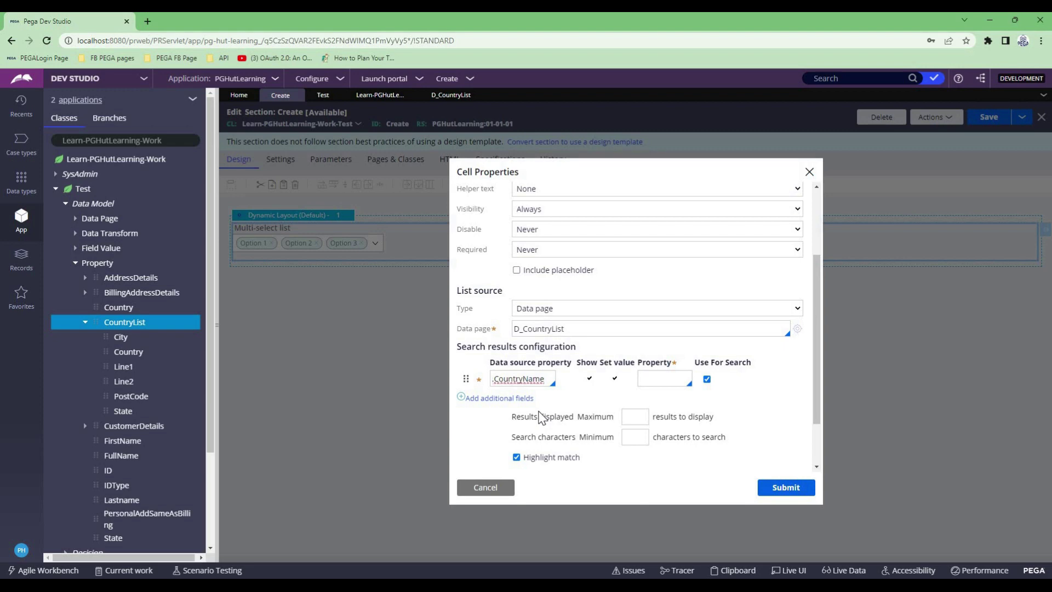
Map the .CountryName source value to the target property .Country in the same search results row
{"action": "left_click", "coordinate": [653, 374]}
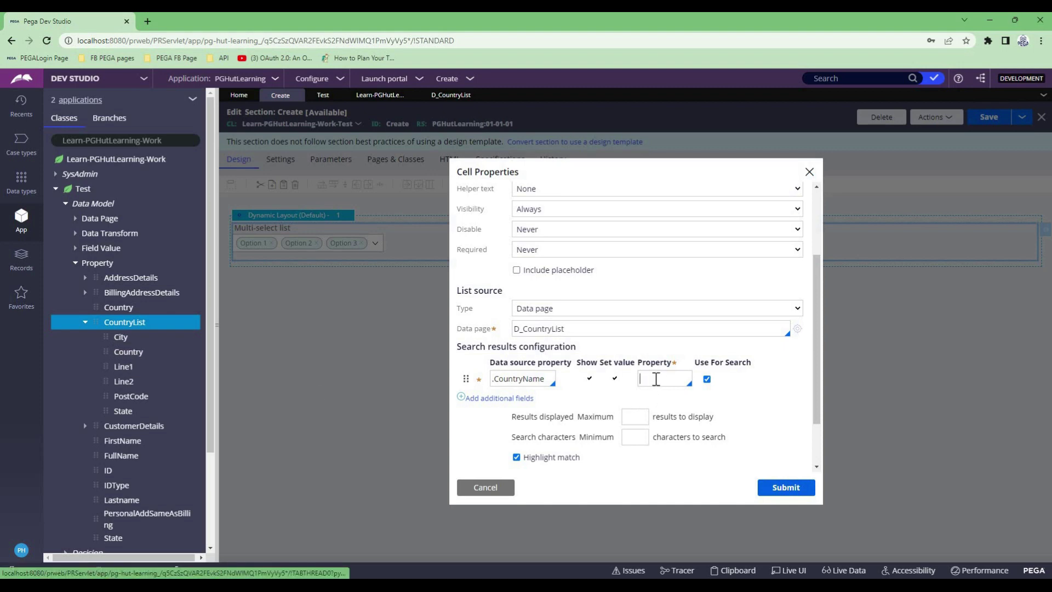
{"action": "type", "text": ".cou"}
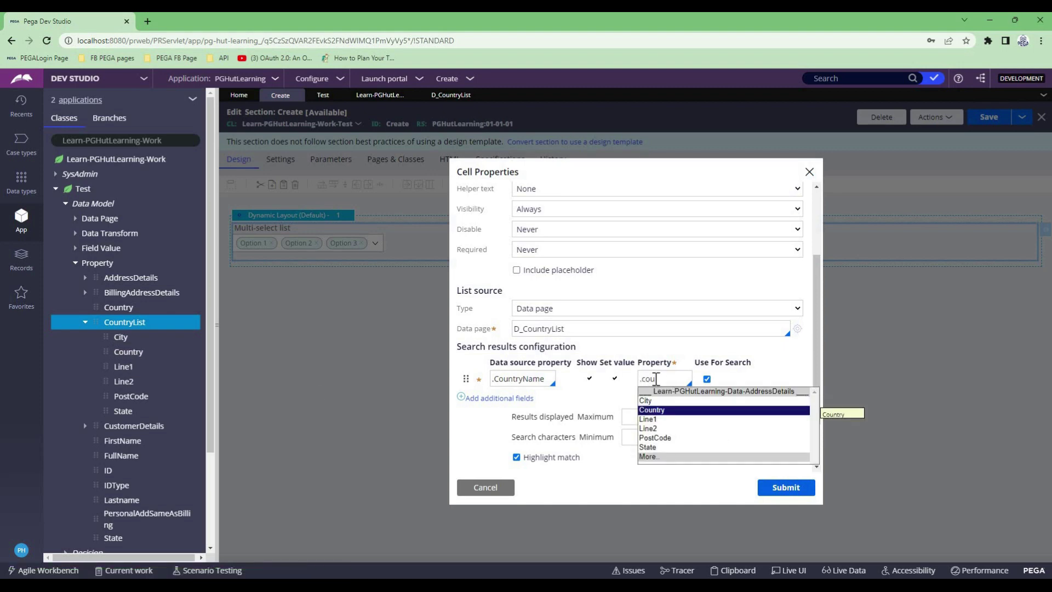
{"action": "key", "text": "Return"}
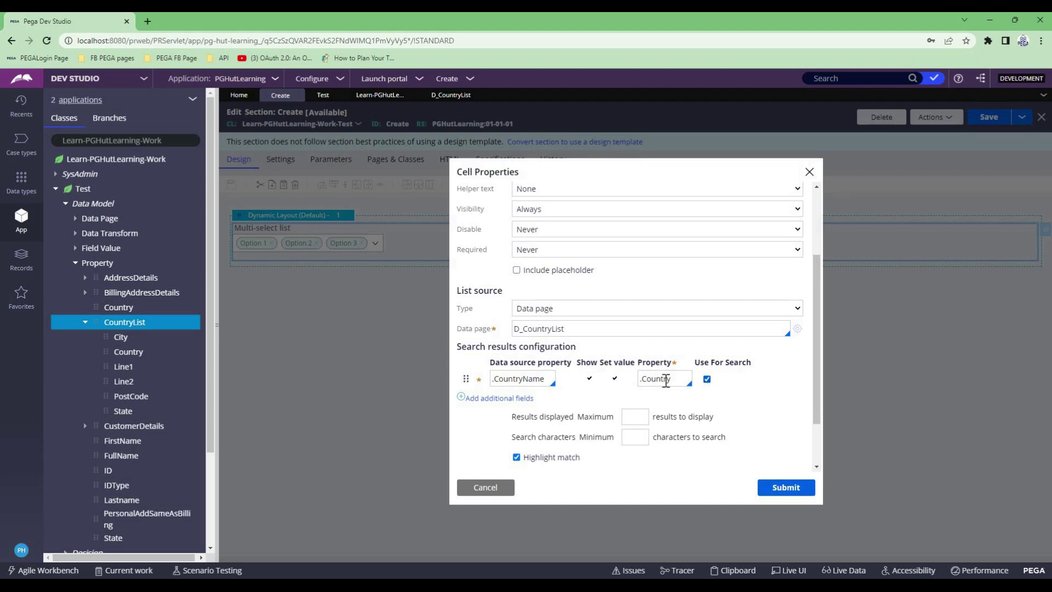
{"action": "double_click", "coordinate": [528, 329]}
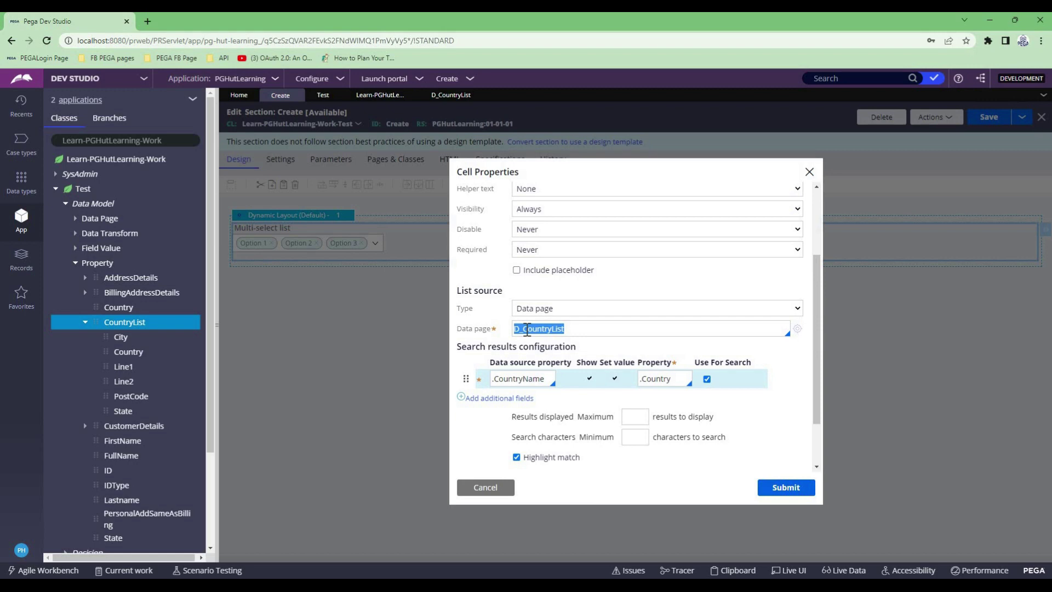
{"action": "double_click", "coordinate": [662, 380]}
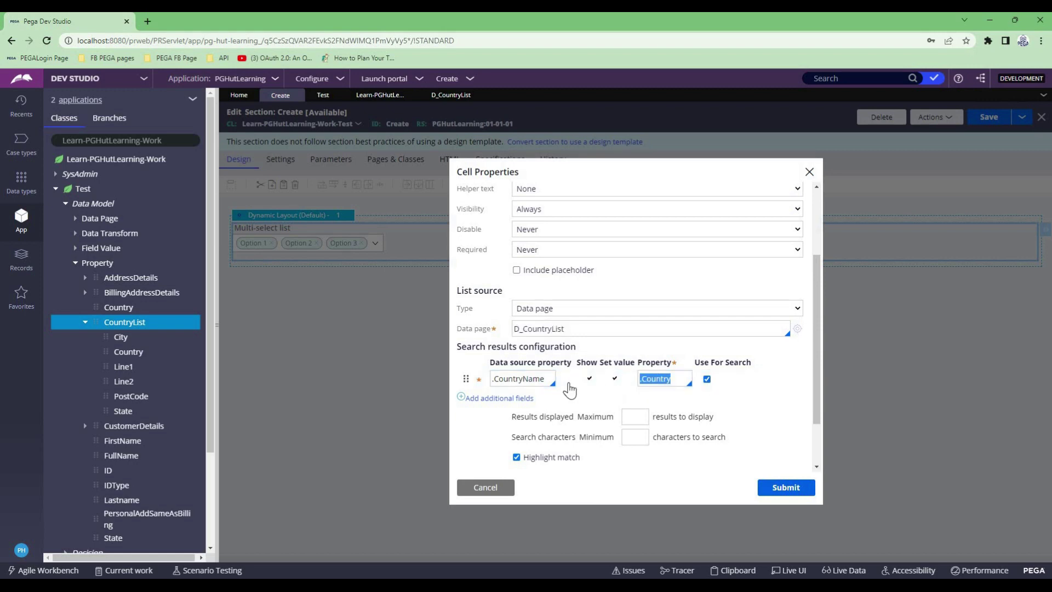
Try adding a second field row to the search results configuration, and delete the empty row
{"action": "scroll", "coordinate": [570, 388], "scroll_direction": "up", "scroll_amount": 2}
{"action": "scroll", "coordinate": [571, 387], "scroll_direction": "down", "scroll_amount": 1}
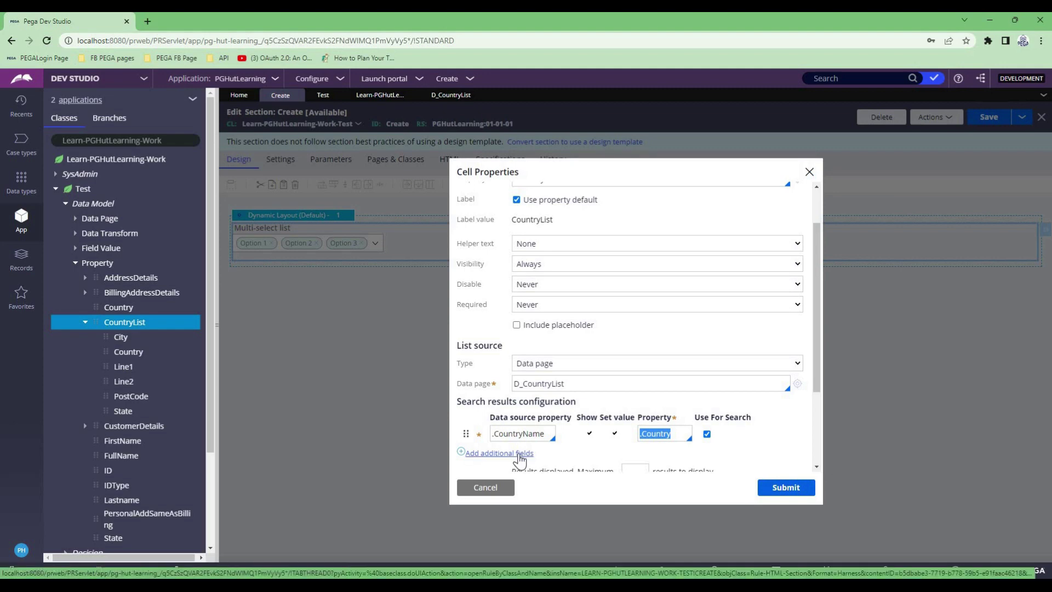
{"action": "left_click", "coordinate": [519, 456]}
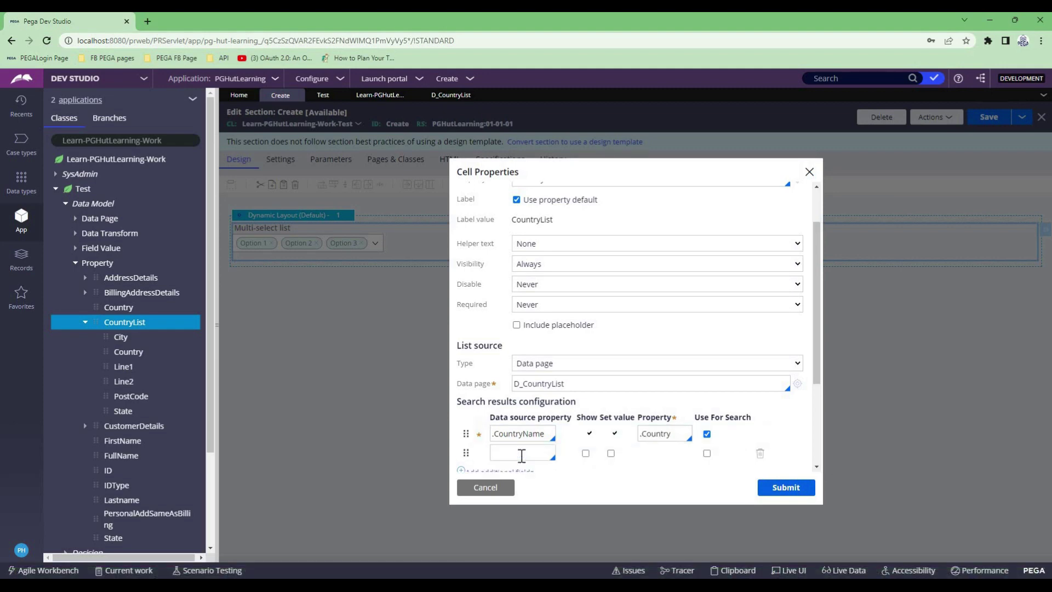
{"action": "left_click", "coordinate": [522, 456]}
{"action": "scroll", "coordinate": [583, 446], "scroll_direction": "down", "scroll_amount": 1}
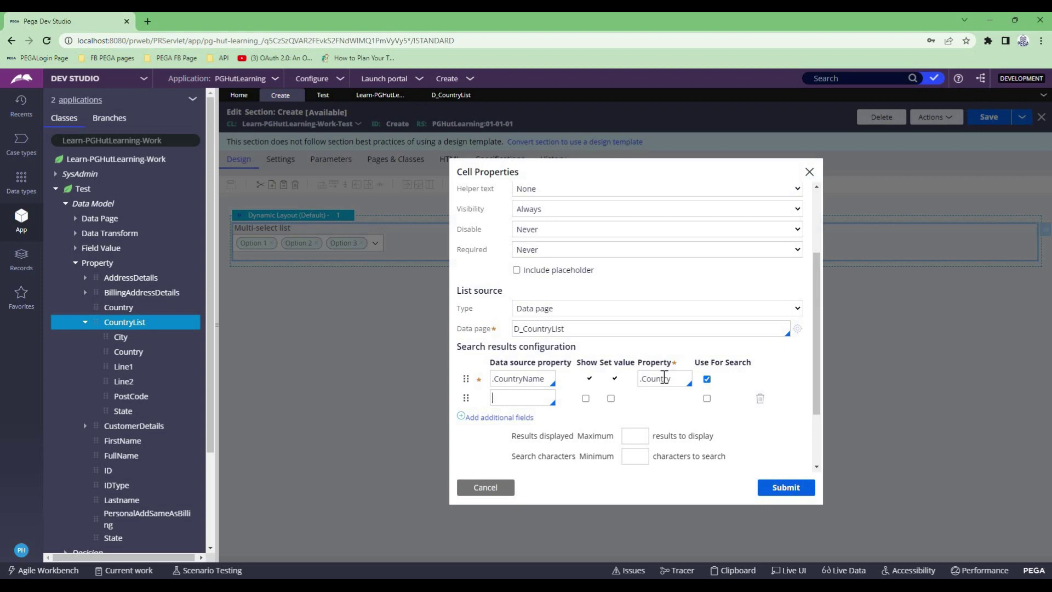
{"action": "scroll", "coordinate": [498, 247], "scroll_direction": "up", "scroll_amount": 2}
{"action": "double_click", "coordinate": [542, 234]}
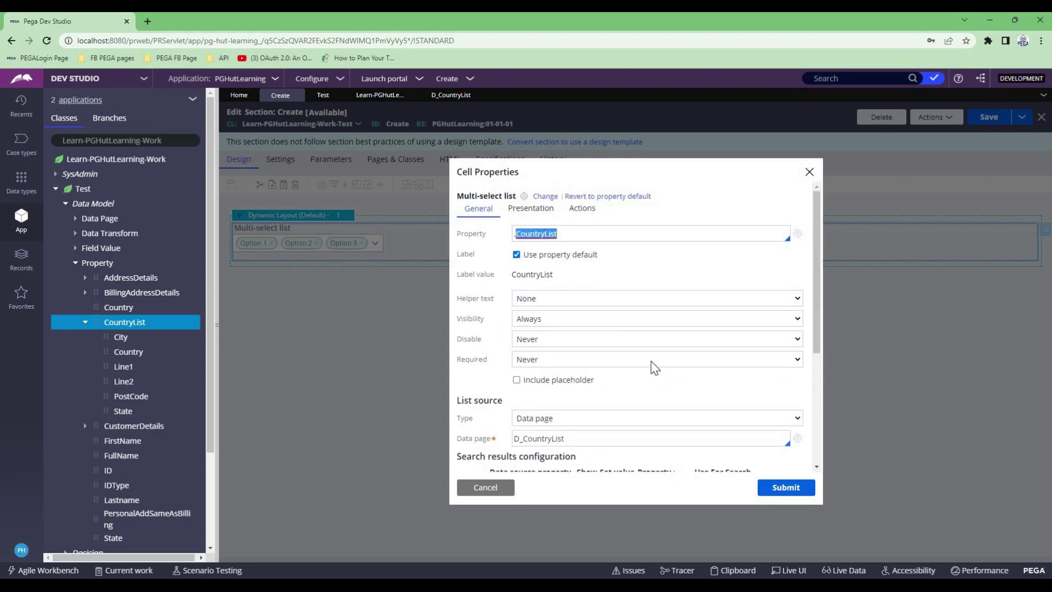
{"action": "scroll", "coordinate": [661, 377], "scroll_direction": "down", "scroll_amount": 3}
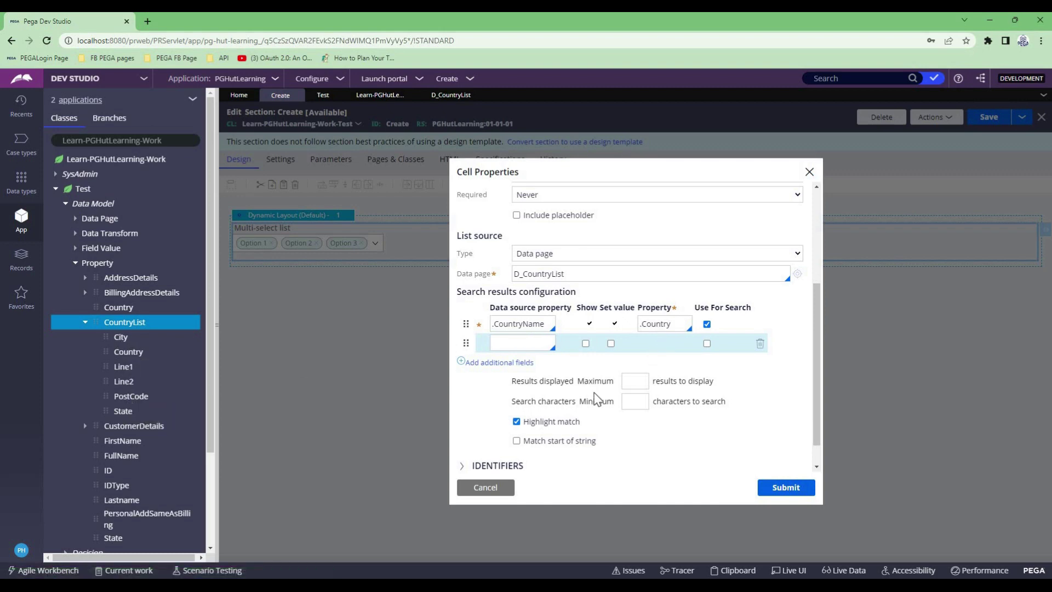
{"action": "scroll", "coordinate": [596, 399], "scroll_direction": "up", "scroll_amount": 1}
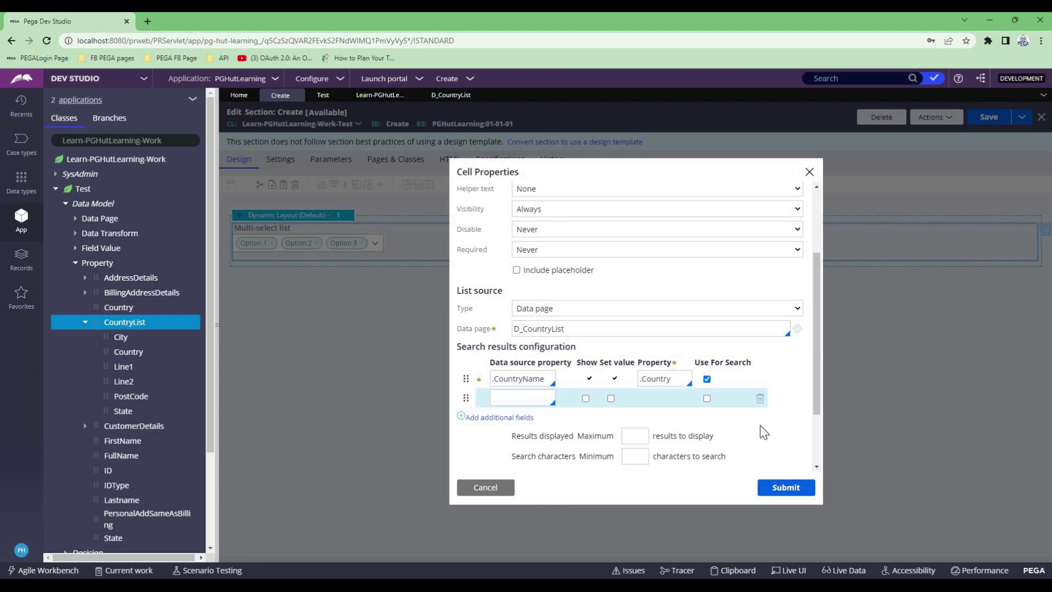
{"action": "left_click", "coordinate": [760, 399]}
Submit the multi-select list's cell properties and run a new Test case
{"action": "left_click", "coordinate": [782, 490]}
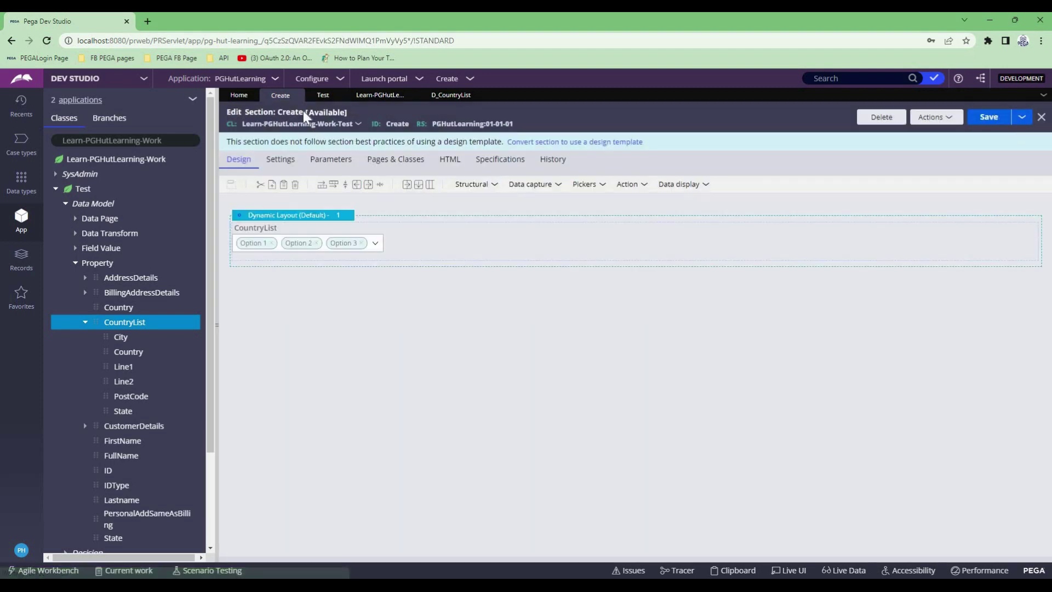
{"action": "left_click", "coordinate": [312, 96]}
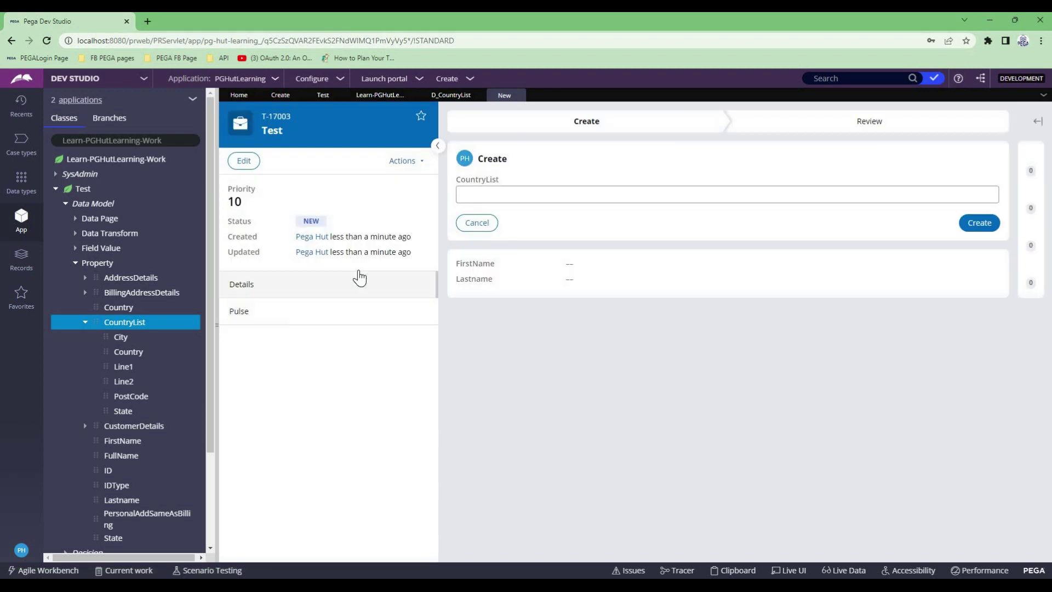
In the new case's CountryList field, search for "a" and select Australia and Engaland
{"action": "left_click", "coordinate": [497, 189]}
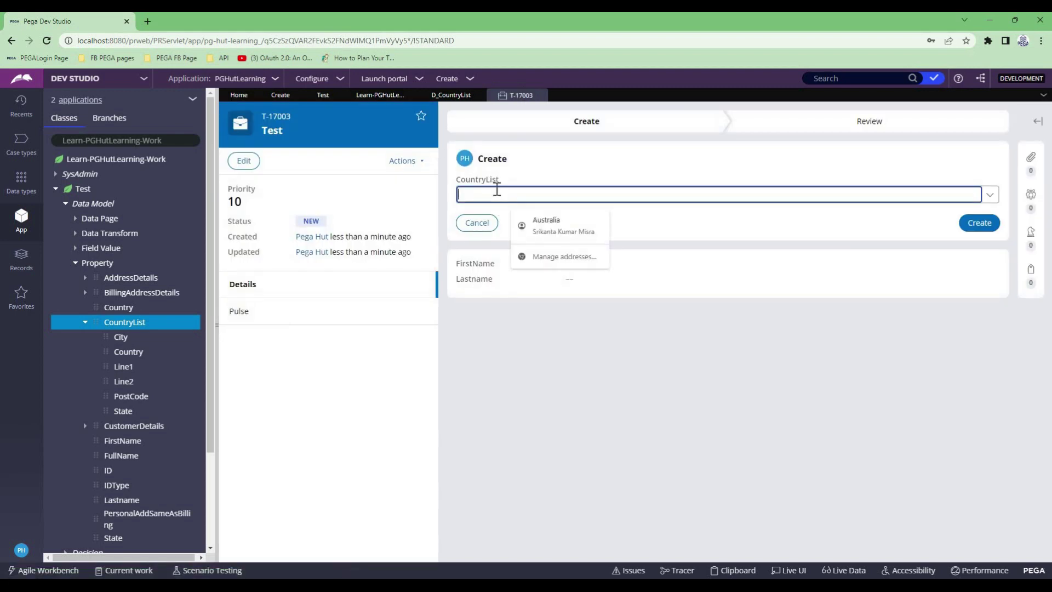
{"action": "type", "text": "a"}
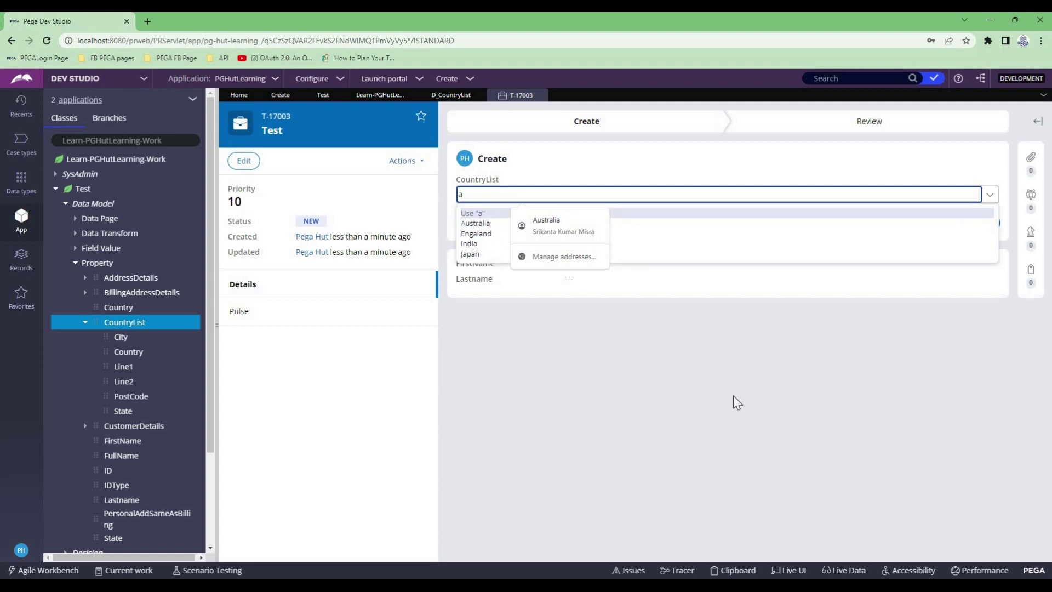
{"action": "left_click", "coordinate": [476, 212]}
{"action": "left_click", "coordinate": [471, 196]}
{"action": "key", "text": "BackSpace"}
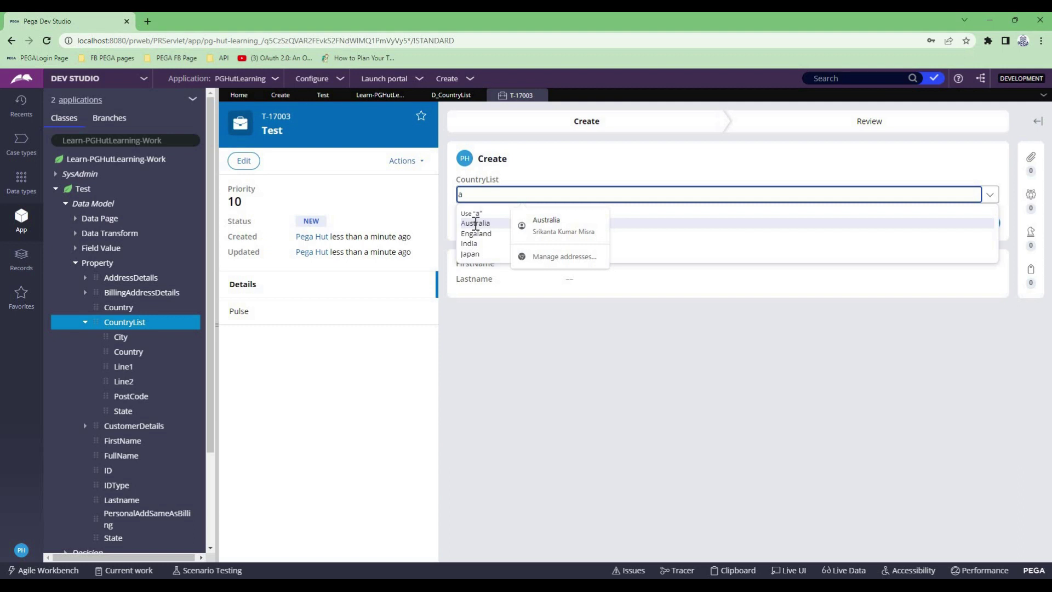
{"action": "left_click", "coordinate": [475, 223]}
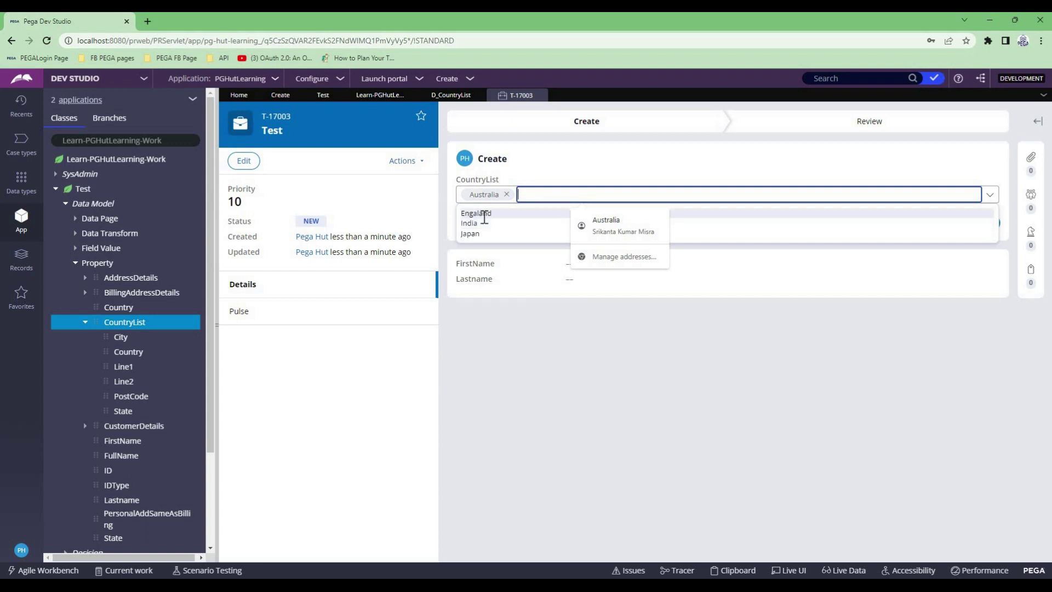
{"action": "left_click", "coordinate": [485, 214]}
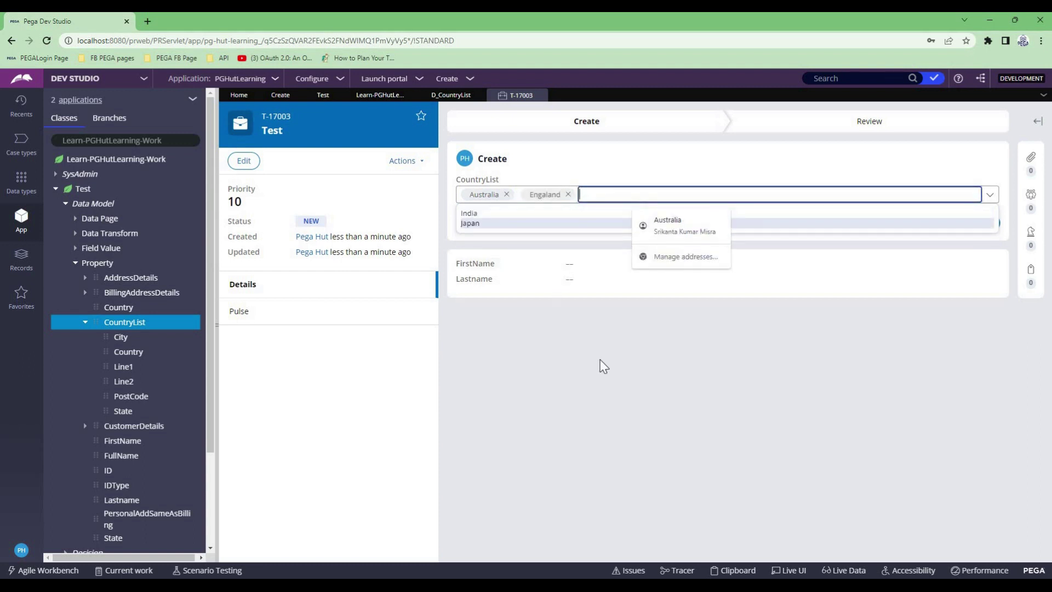
Add Japan to the selected countries in the CountryList field and create the case
{"action": "left_click", "coordinate": [470, 223]}
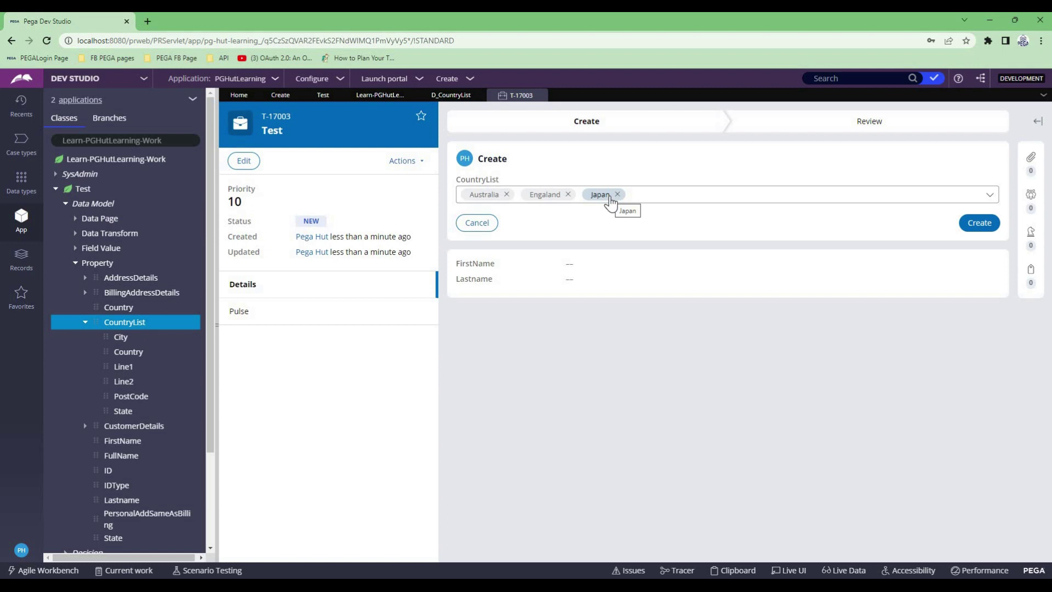
{"action": "left_click", "coordinate": [981, 226]}
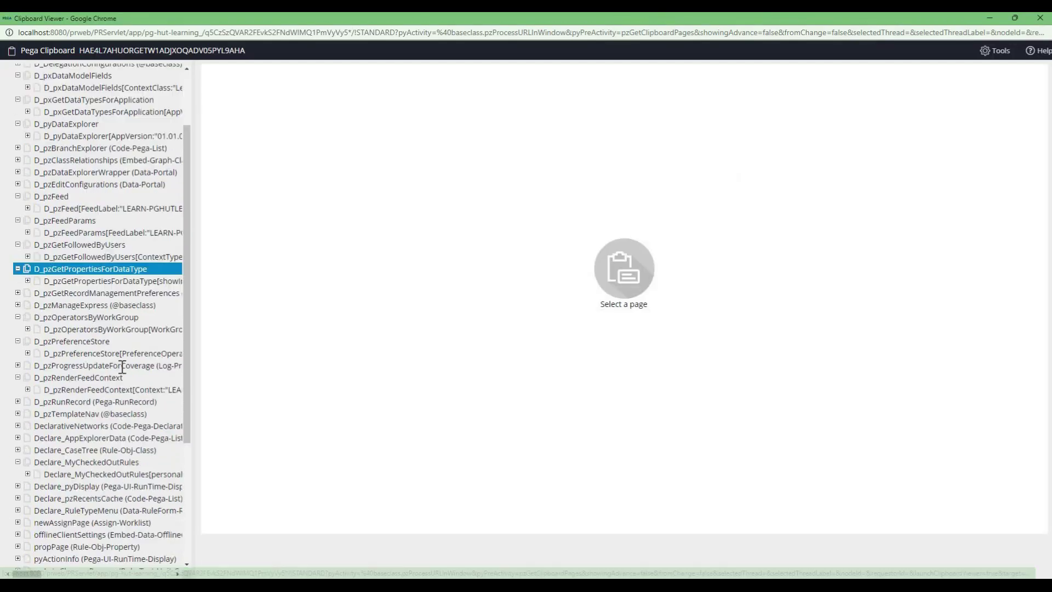
Examine the Country value of all three CountryList entries under pyWorkPage in the clipboard, and close the Clipboard Viewer
{"action": "scroll", "coordinate": [122, 366], "scroll_direction": "down", "scroll_amount": 3}
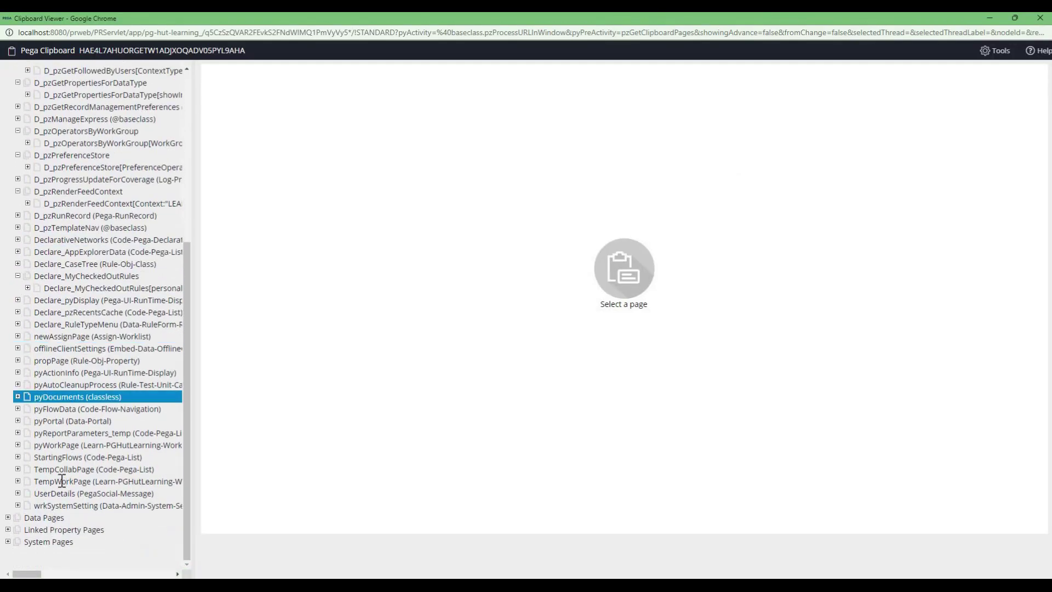
{"action": "left_click", "coordinate": [17, 445]}
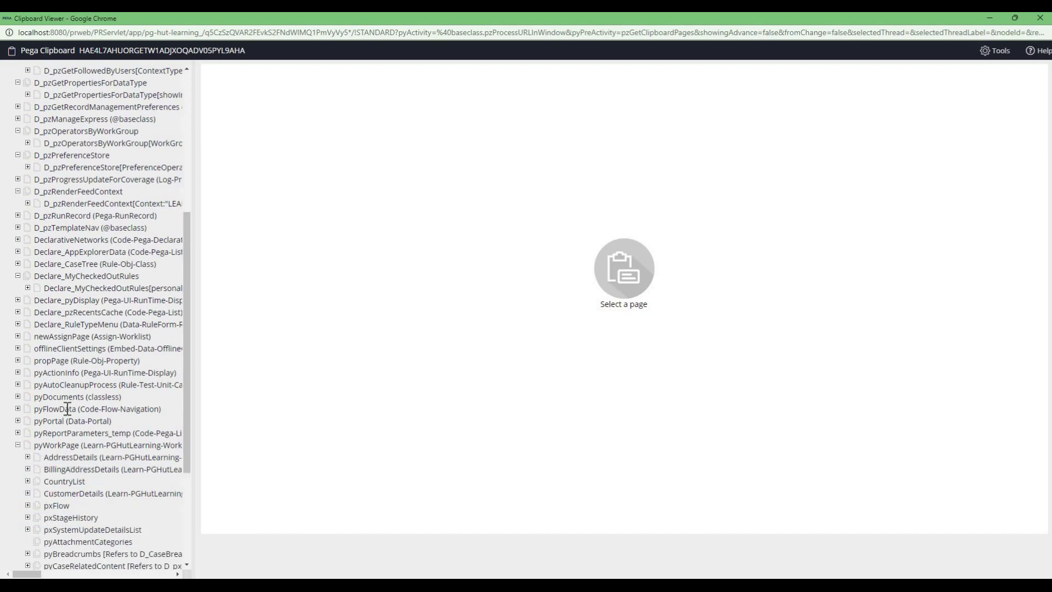
{"action": "scroll", "coordinate": [66, 400], "scroll_direction": "down", "scroll_amount": 2}
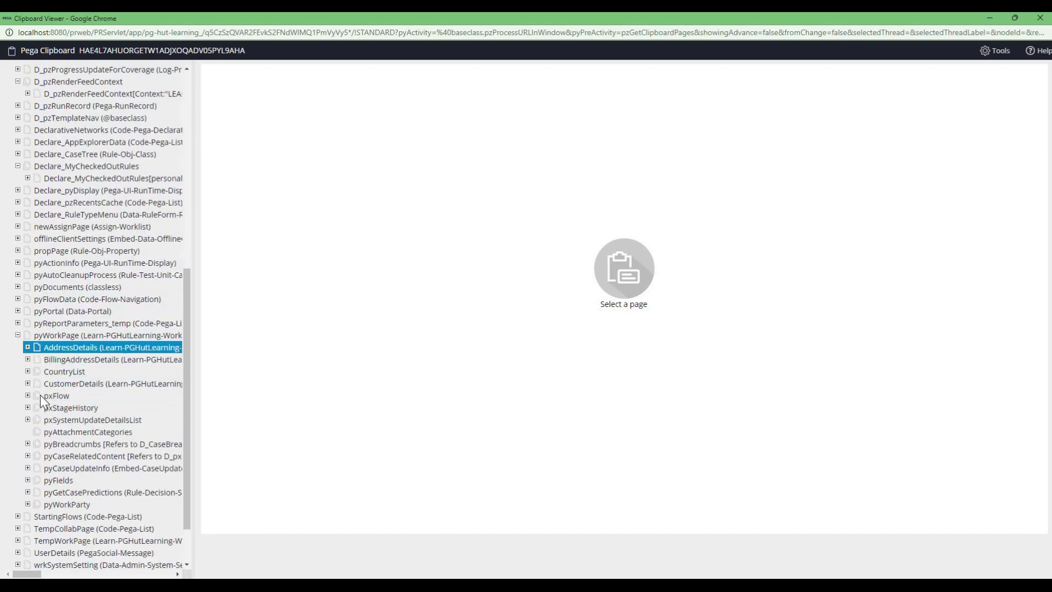
{"action": "left_click", "coordinate": [27, 371]}
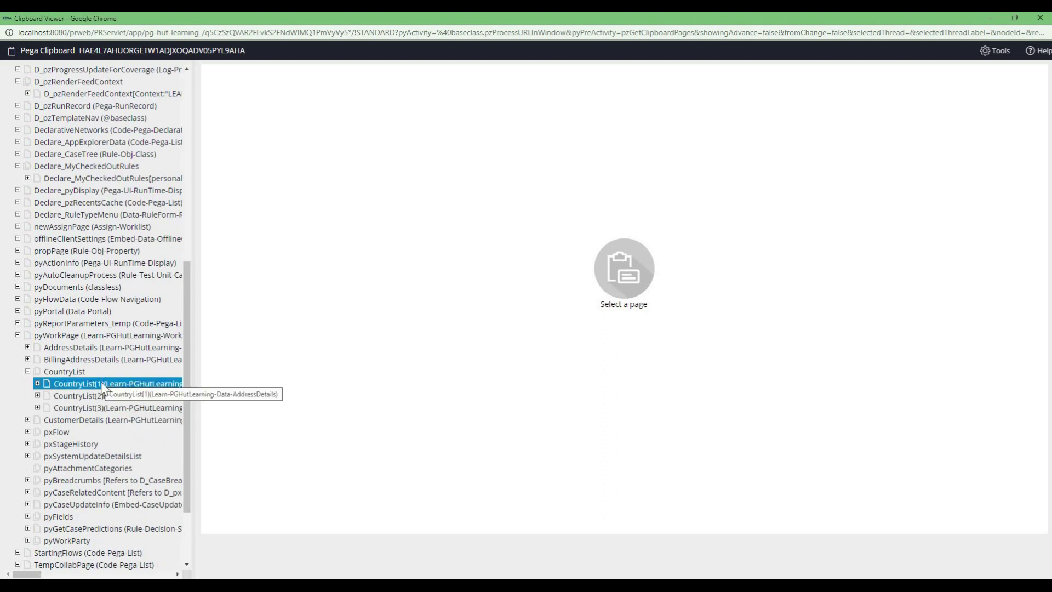
{"action": "left_click", "coordinate": [102, 383]}
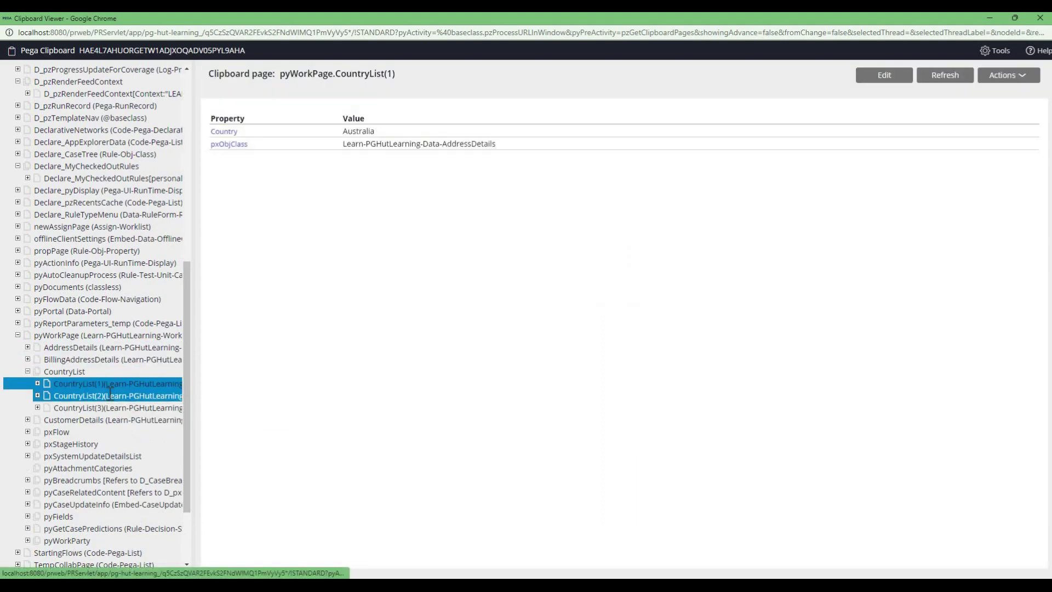
{"action": "left_click", "coordinate": [113, 396]}
{"action": "left_click", "coordinate": [124, 407]}
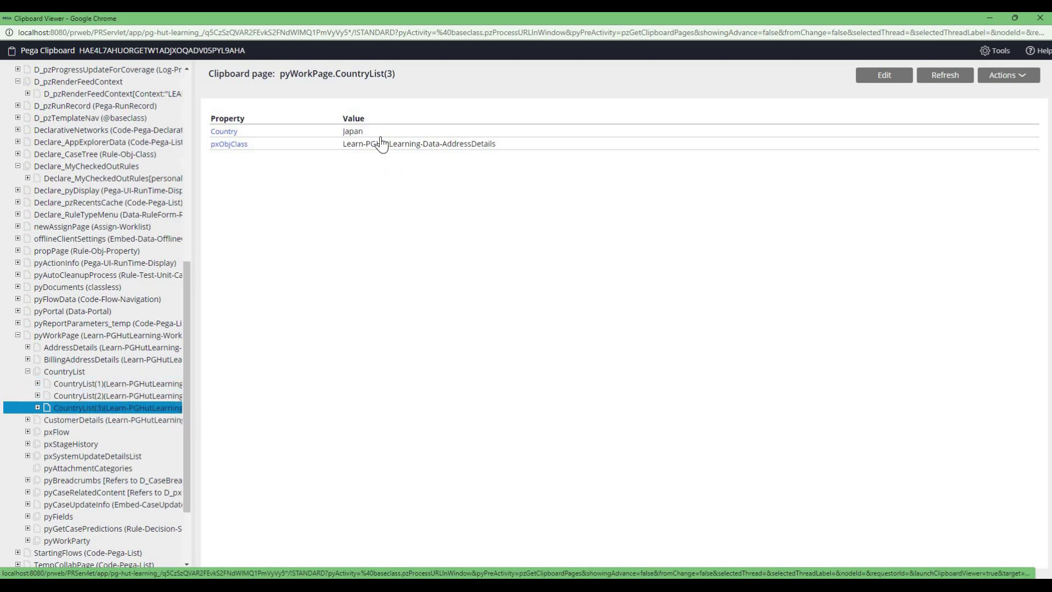
{"action": "left_click", "coordinate": [997, 22]}
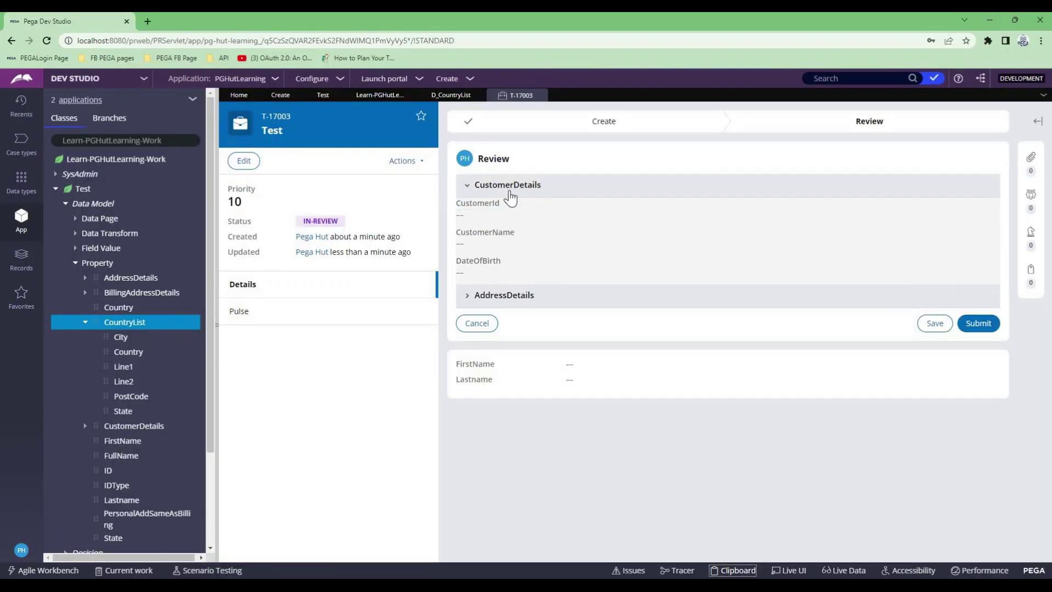
Set the CountryList multi-select list's minimum search characters to 3 in the Create section, submit the cell properties and save the section
{"action": "left_click", "coordinate": [280, 96]}
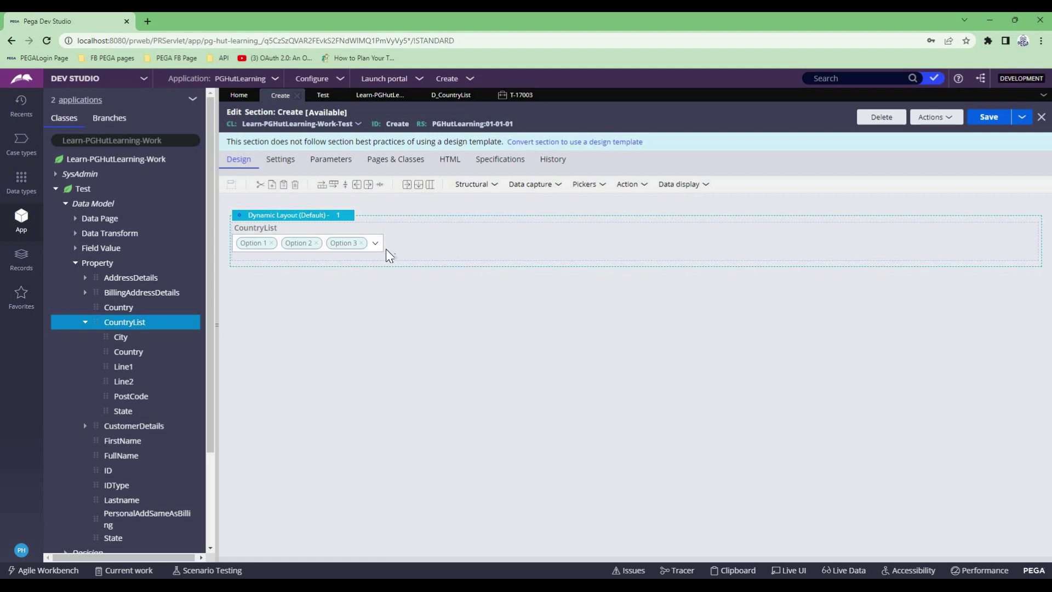
{"action": "double_click", "coordinate": [374, 235]}
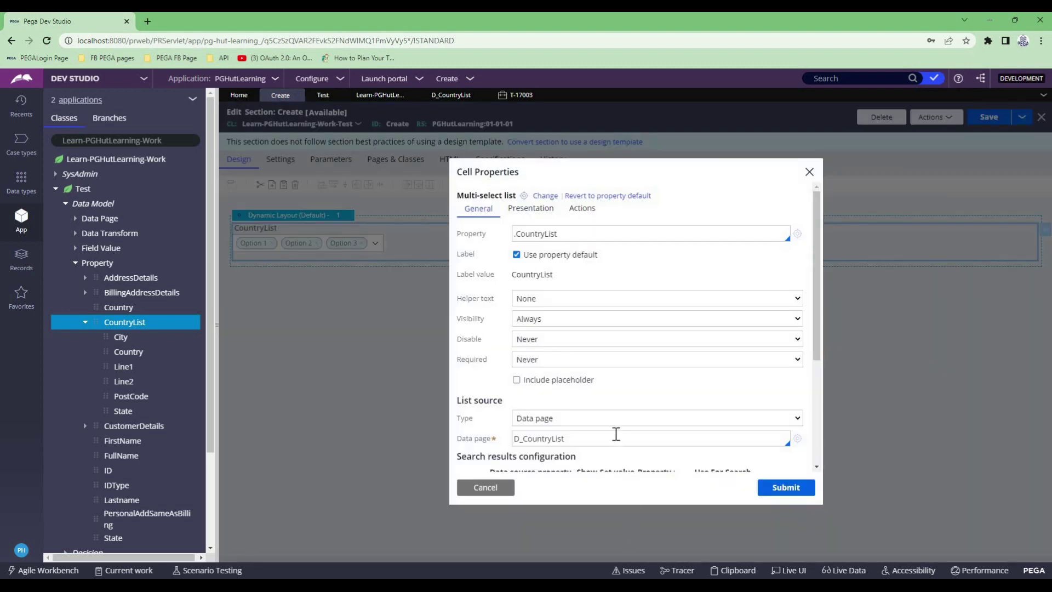
{"action": "scroll", "coordinate": [616, 434], "scroll_direction": "down", "scroll_amount": 3}
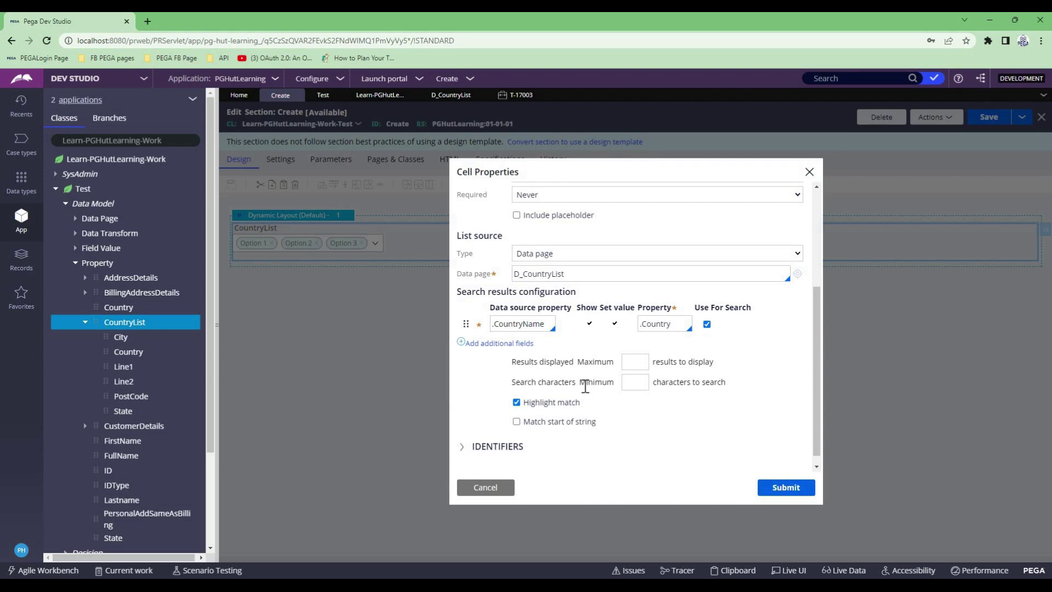
{"action": "left_click", "coordinate": [628, 380]}
{"action": "type", "text": "3"}
{"action": "left_click", "coordinate": [784, 487]}
{"action": "left_click", "coordinate": [983, 117]}
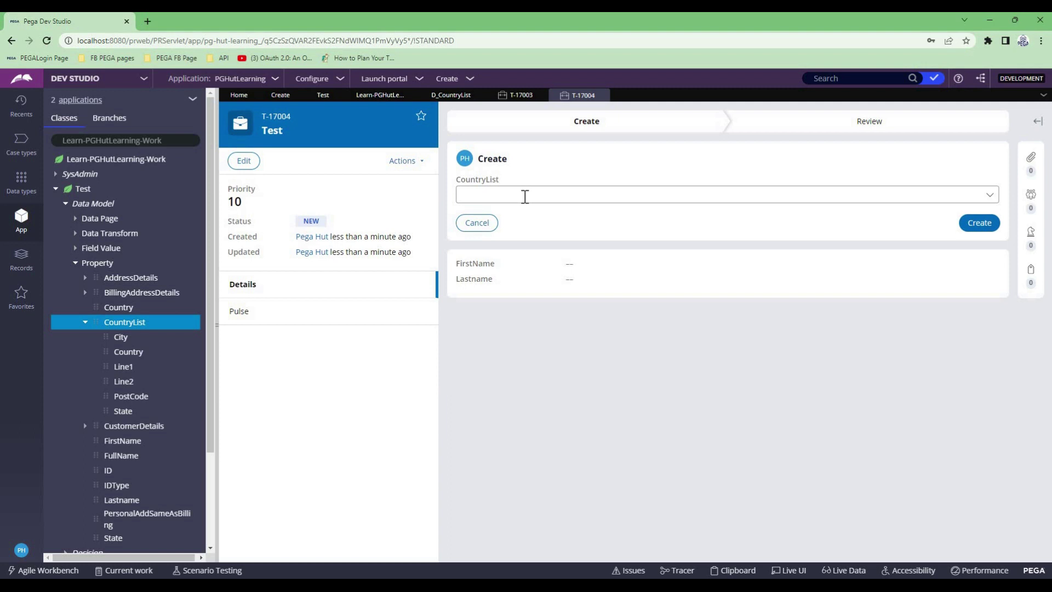
In a new Test case, search the CountryList field for "ind" and, after clearing it, for "Eng"
{"action": "left_click", "coordinate": [525, 195]}
{"action": "type", "text": "in"}
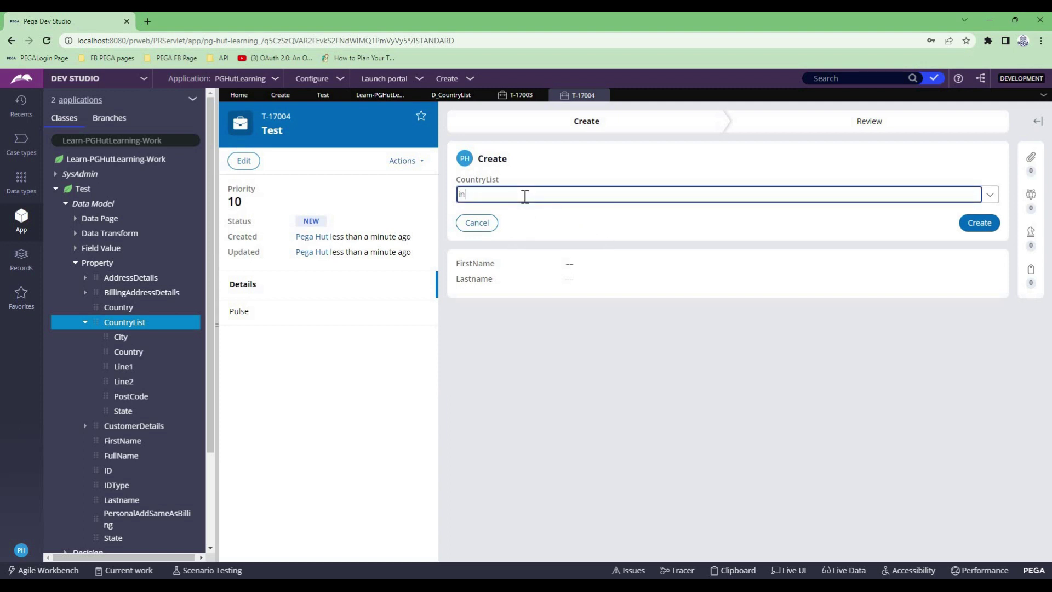
{"action": "type", "text": "d"}
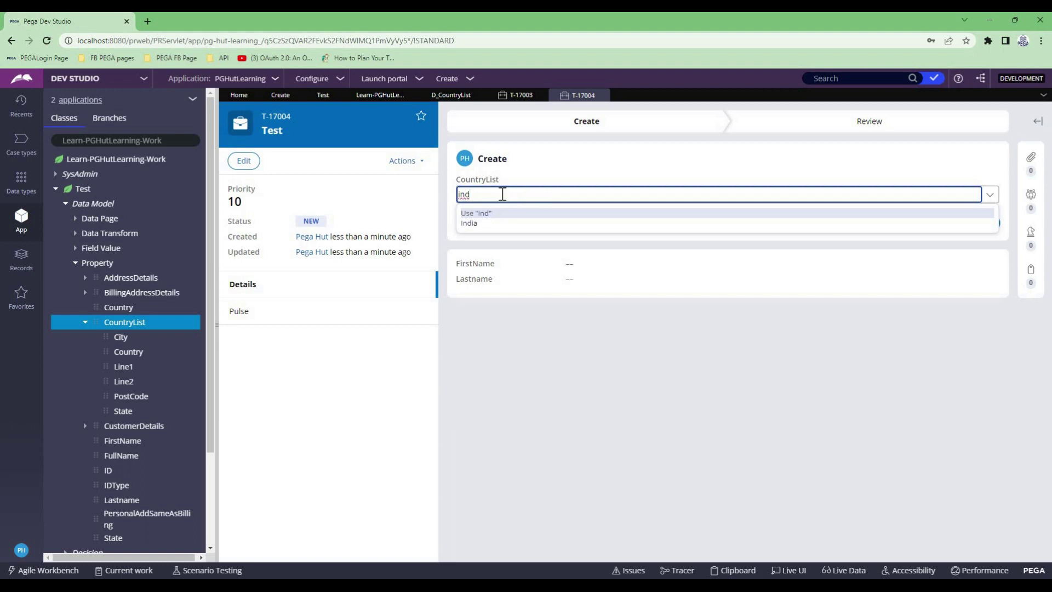
{"action": "key", "text": "BackSpace"}
{"action": "key", "text": "BackSpace"}
{"action": "key", "text": "BackSpace"}
{"action": "type", "text": "Eng"}
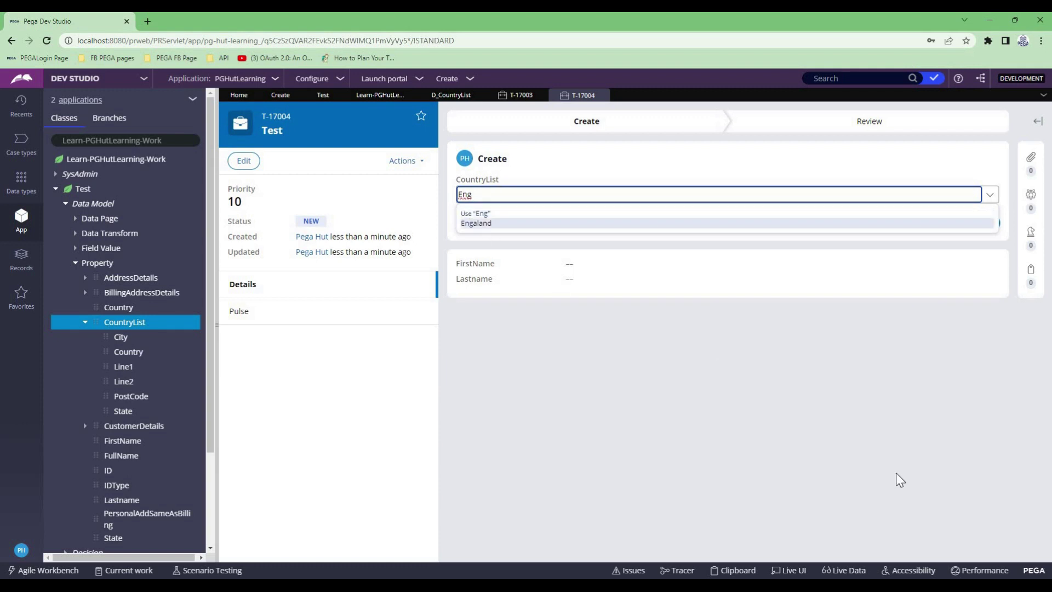
Open the maximum results to display for editing in the Create section's CountryList cell properties
{"action": "left_click", "coordinate": [280, 94]}
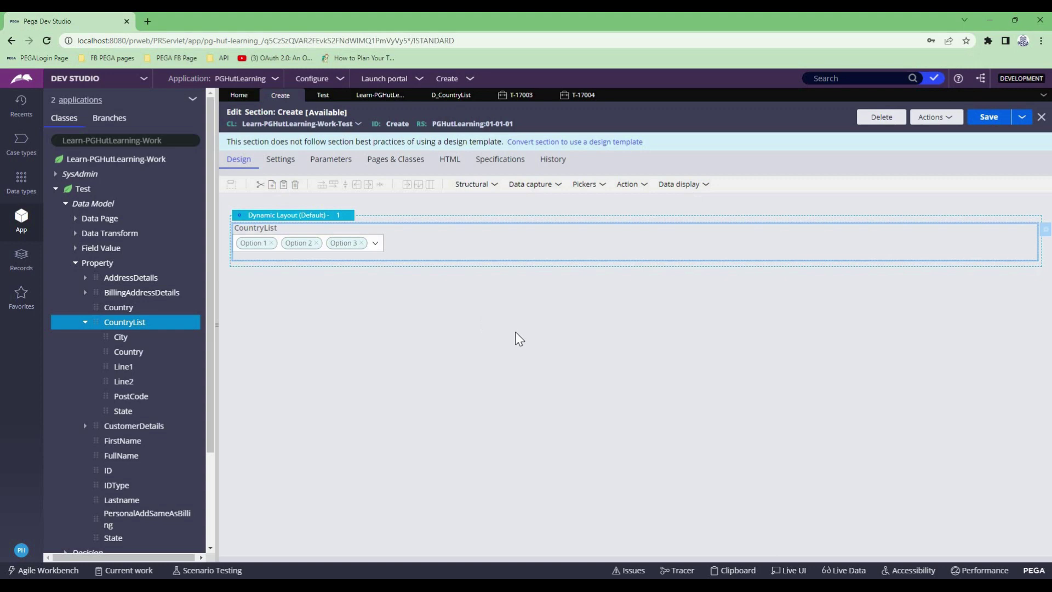
{"action": "scroll", "coordinate": [548, 395], "scroll_direction": "down", "scroll_amount": 3}
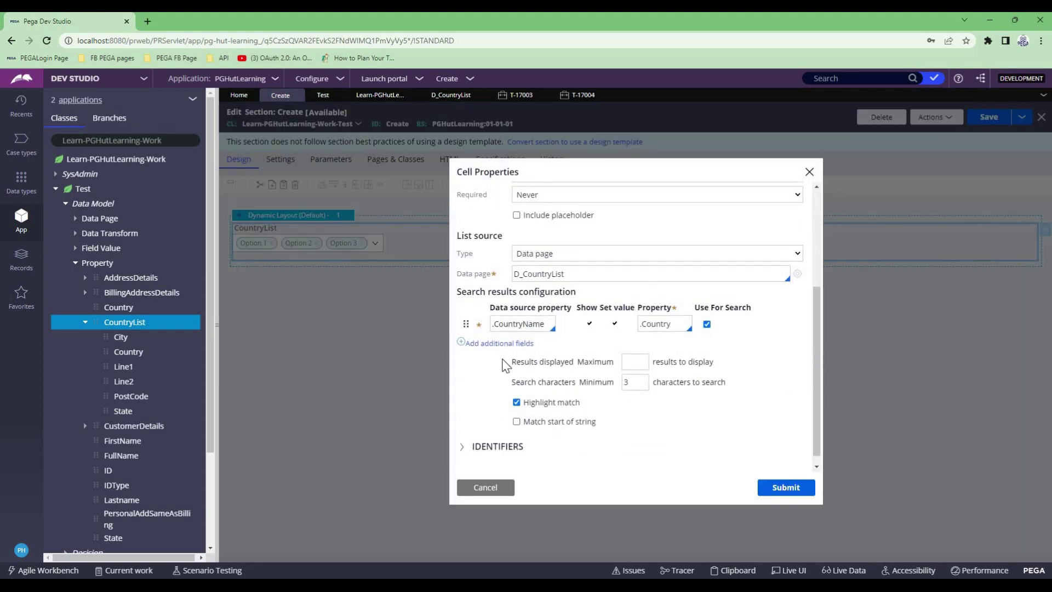
{"action": "left_click", "coordinate": [631, 362]}
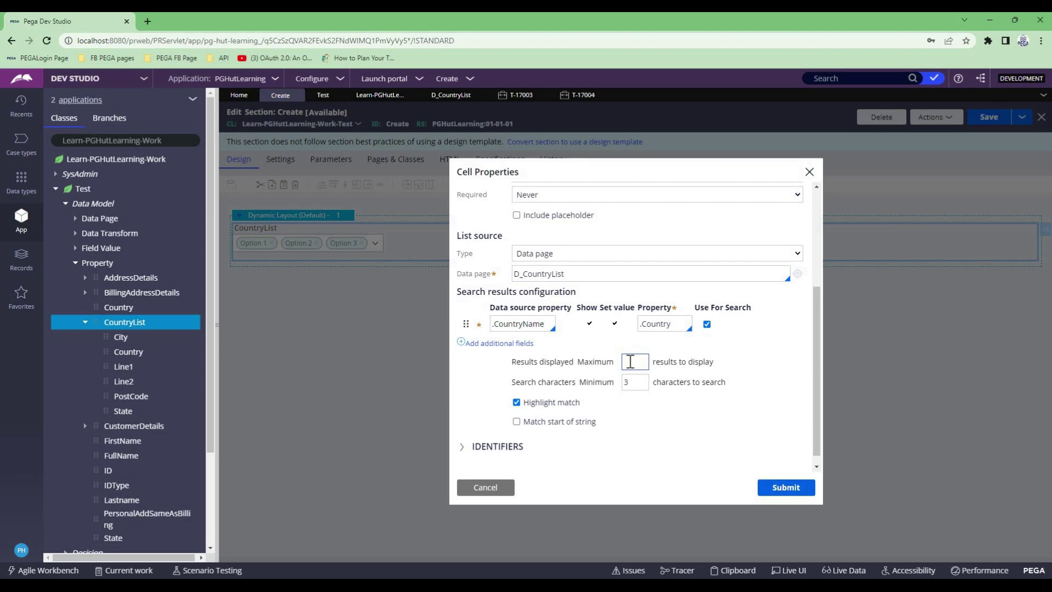